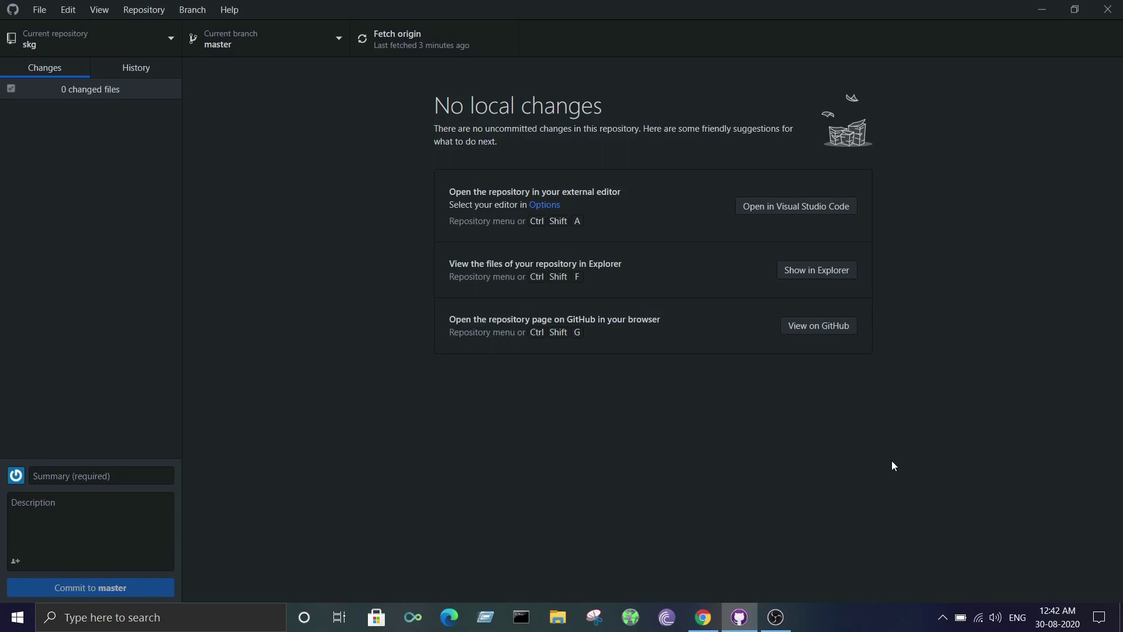
Open desktop.github.com from the search results, start the Windows download, and dismiss the IDM dialog
left_click(703, 617)
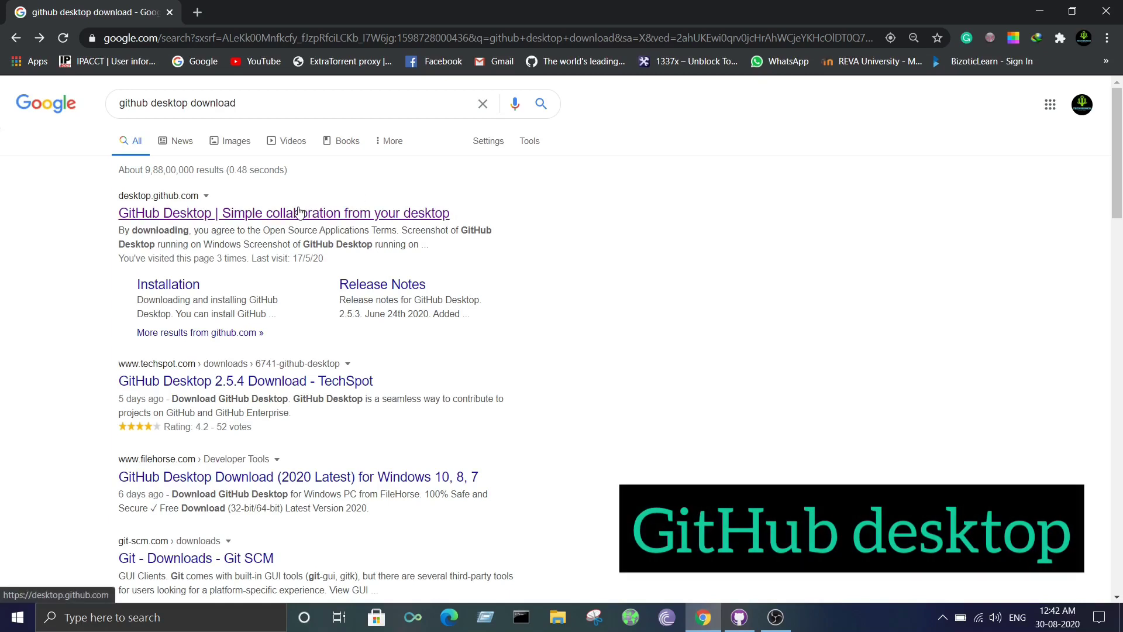
left_click(300, 212)
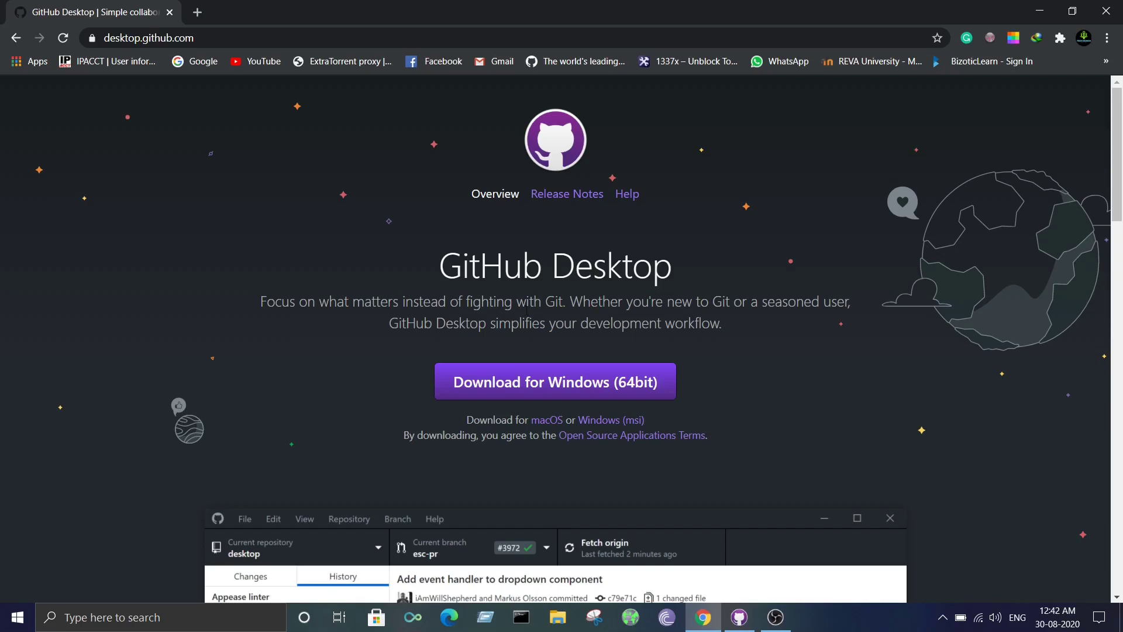
left_click(553, 397)
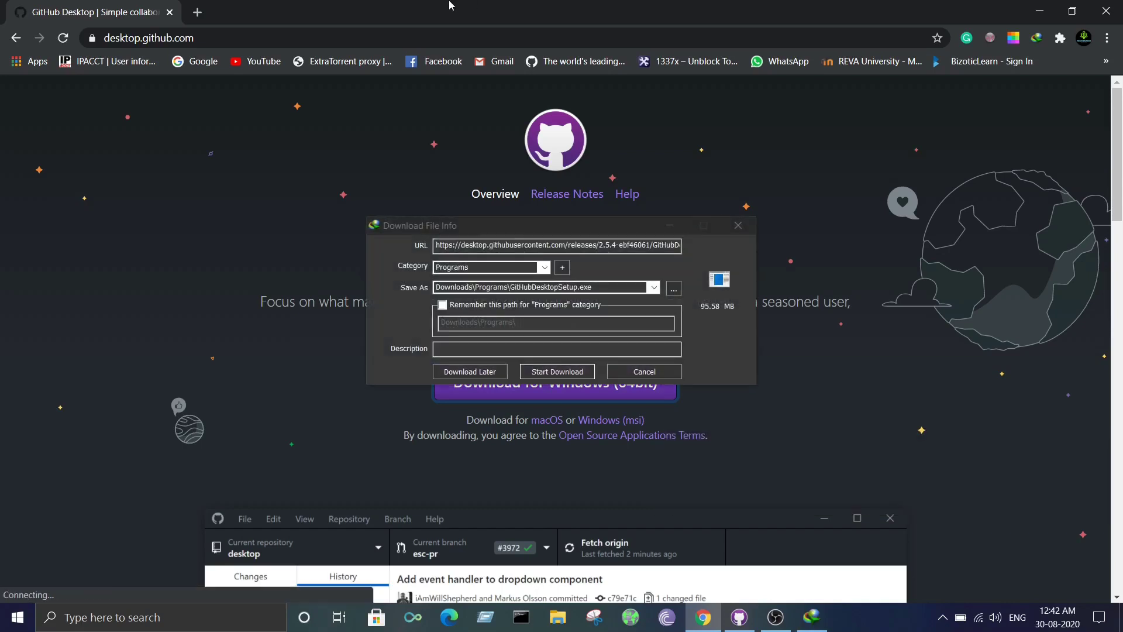
left_click(735, 230)
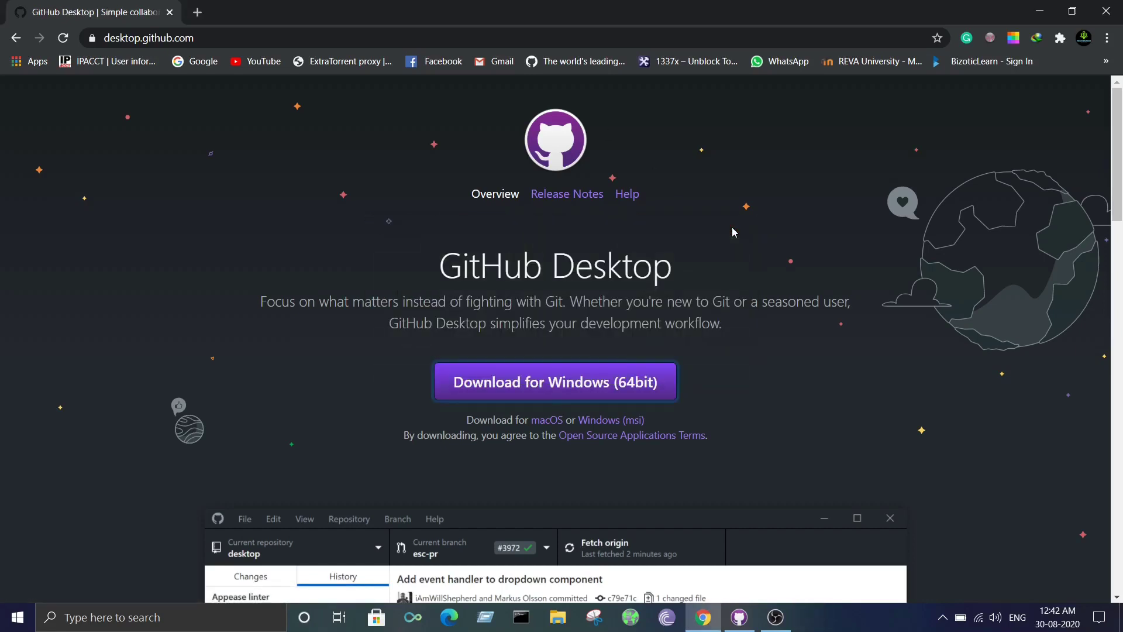
left_click(1039, 11)
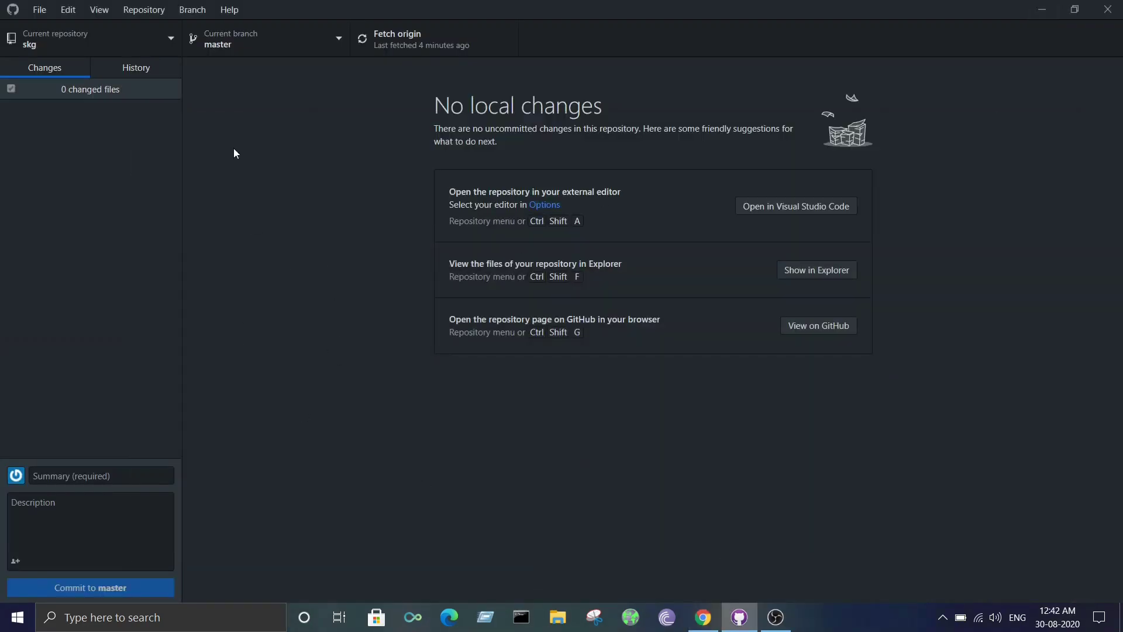
left_click(39, 12)
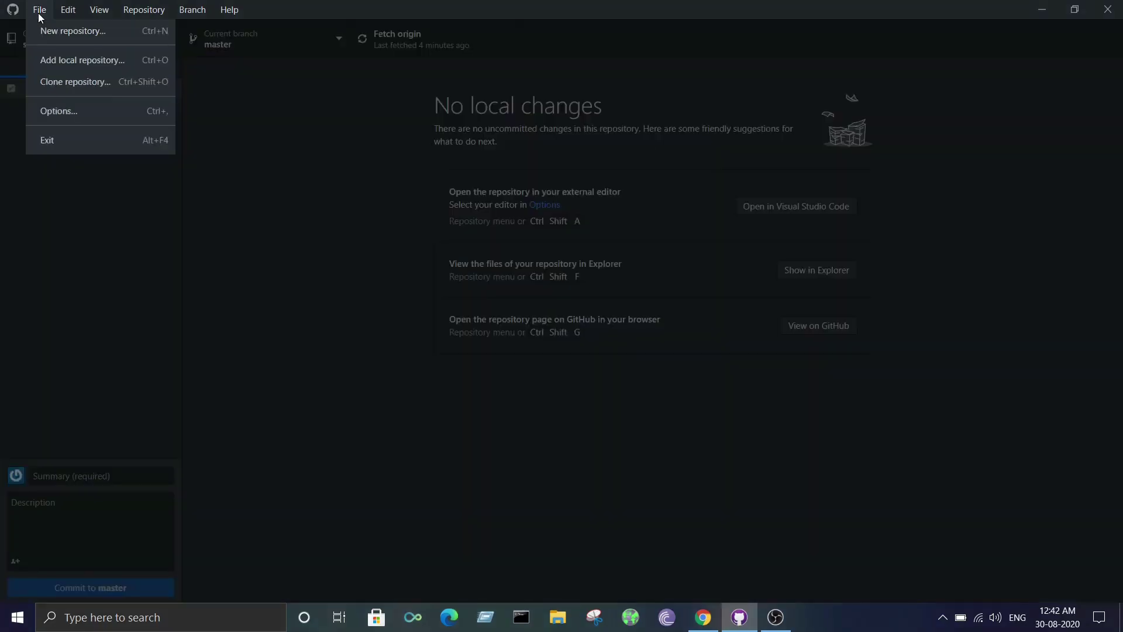
left_click(81, 108)
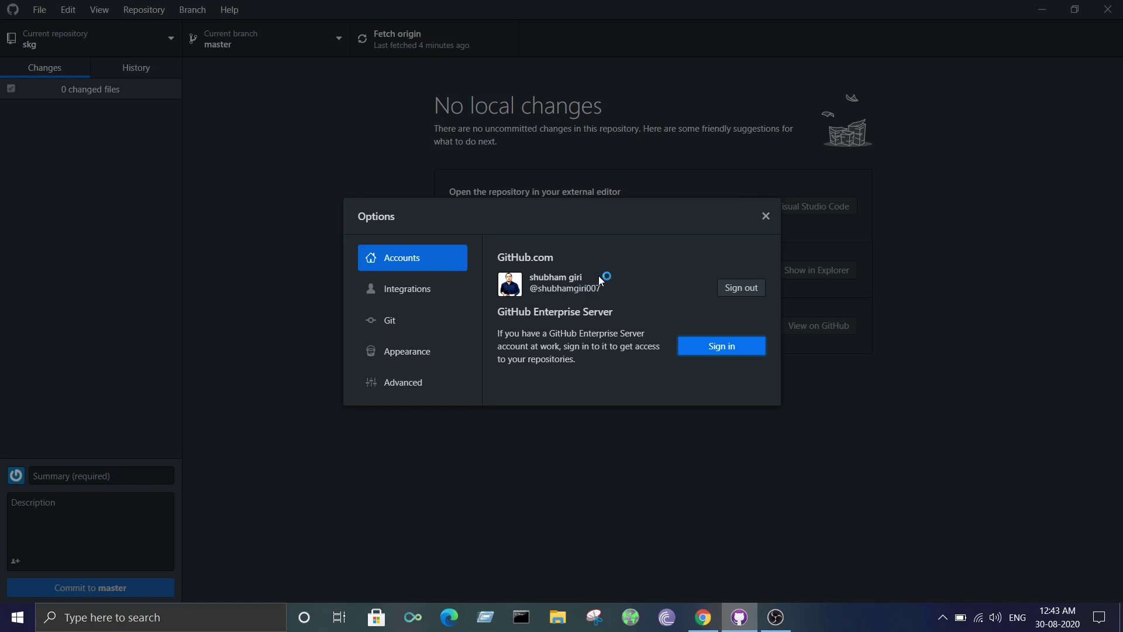
left_click(765, 215)
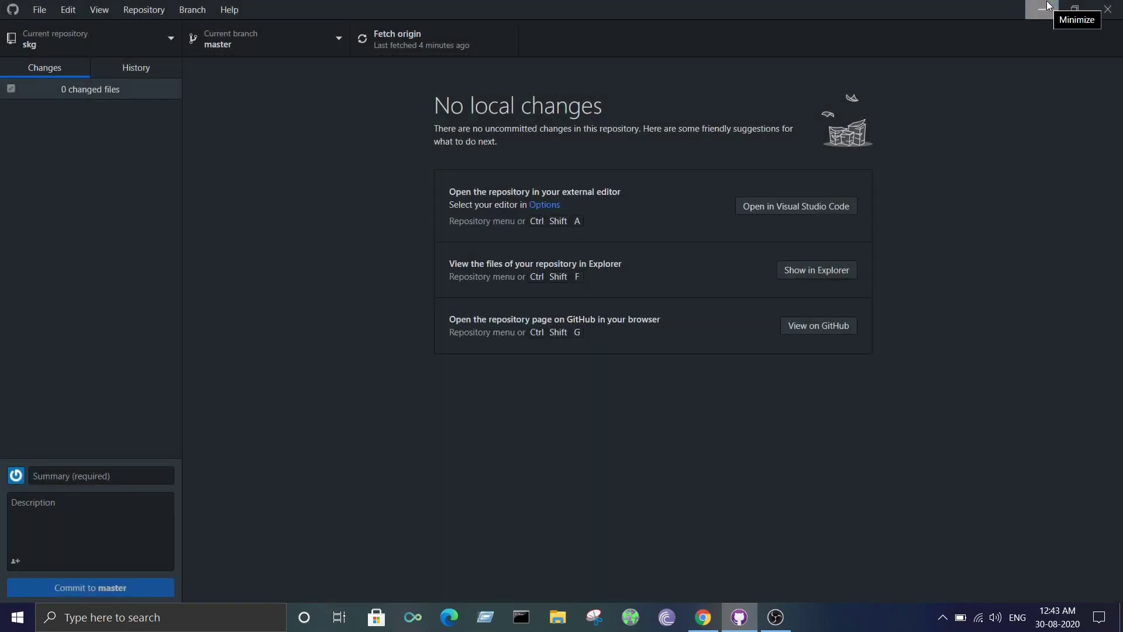
Create repository test1 with description 'sample rep' in D:\ACM NEW
left_click(41, 9)
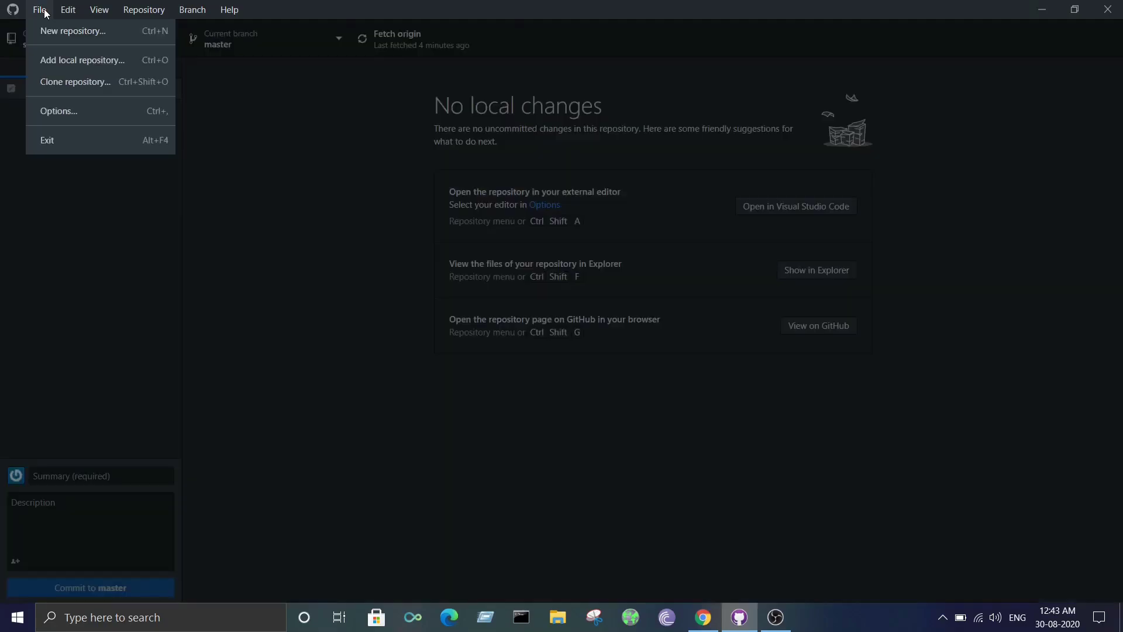
left_click(73, 31)
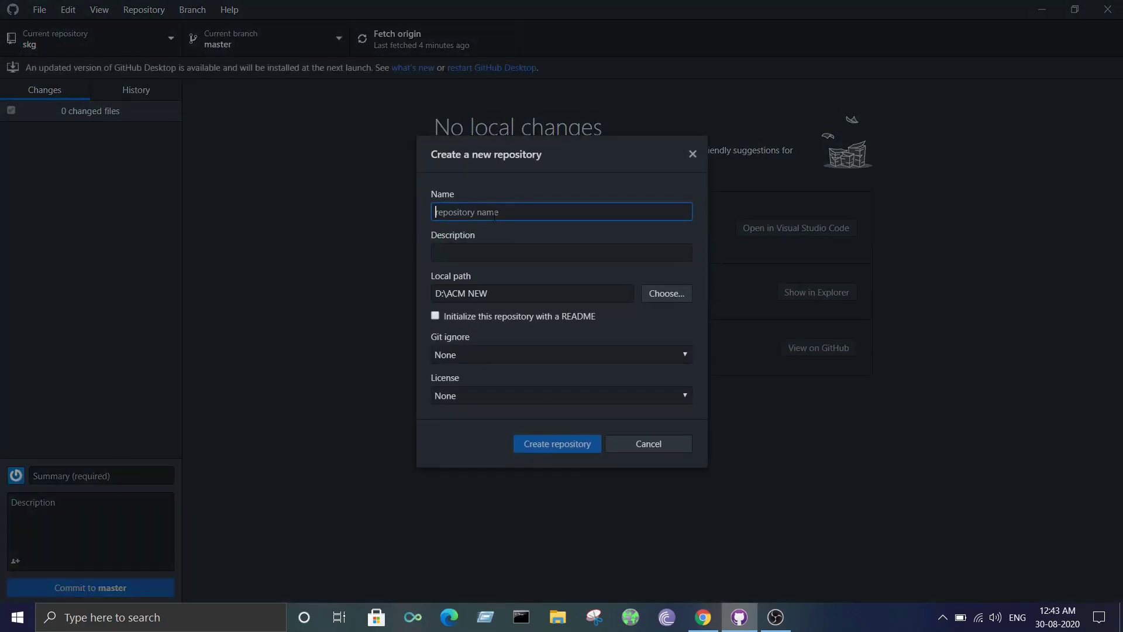
type("test")
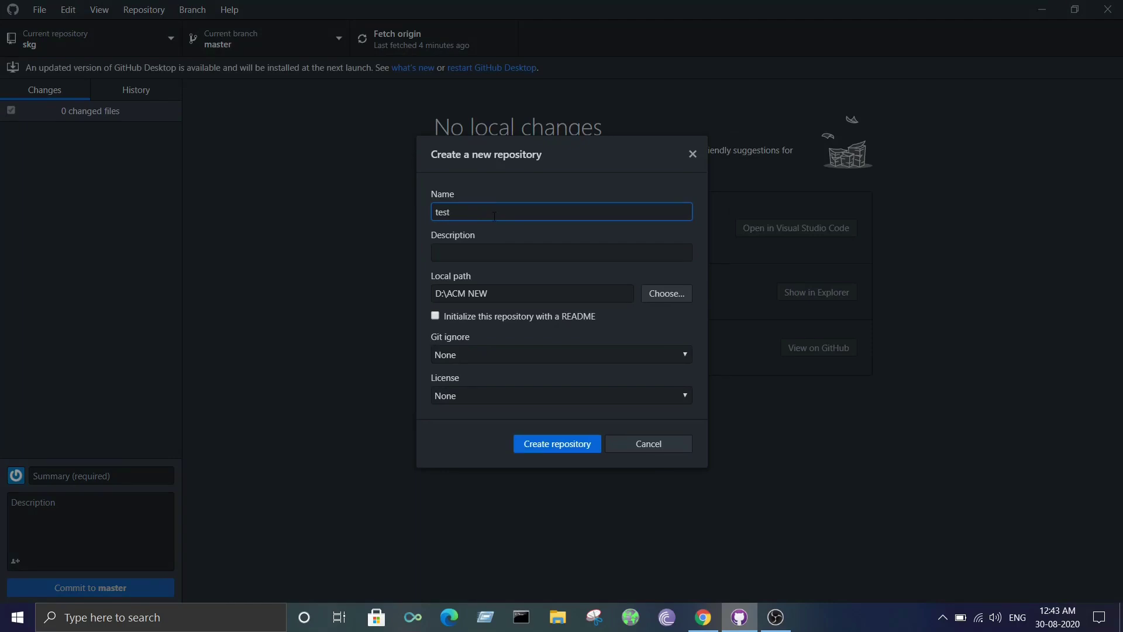
type("1")
left_click(470, 251)
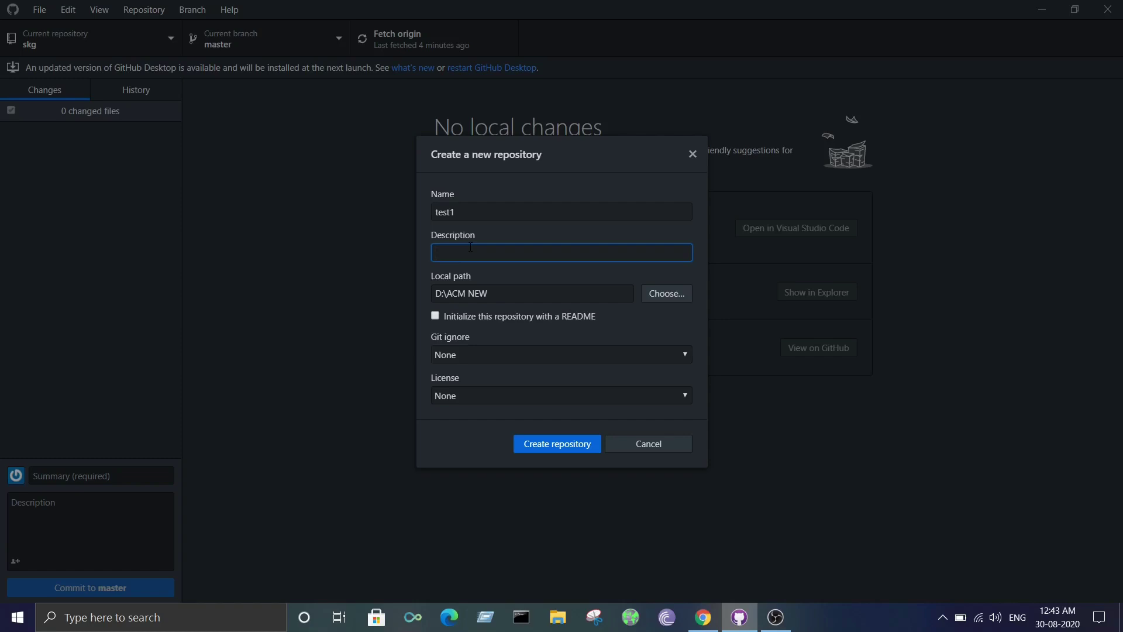
type("sample")
type(" rep")
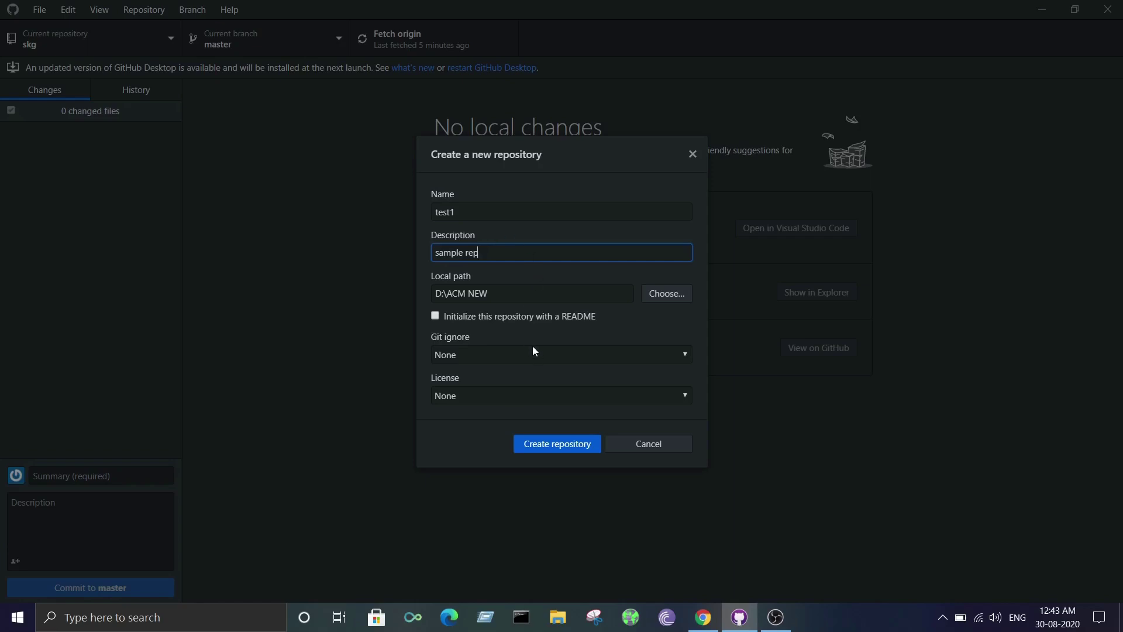
left_click(556, 446)
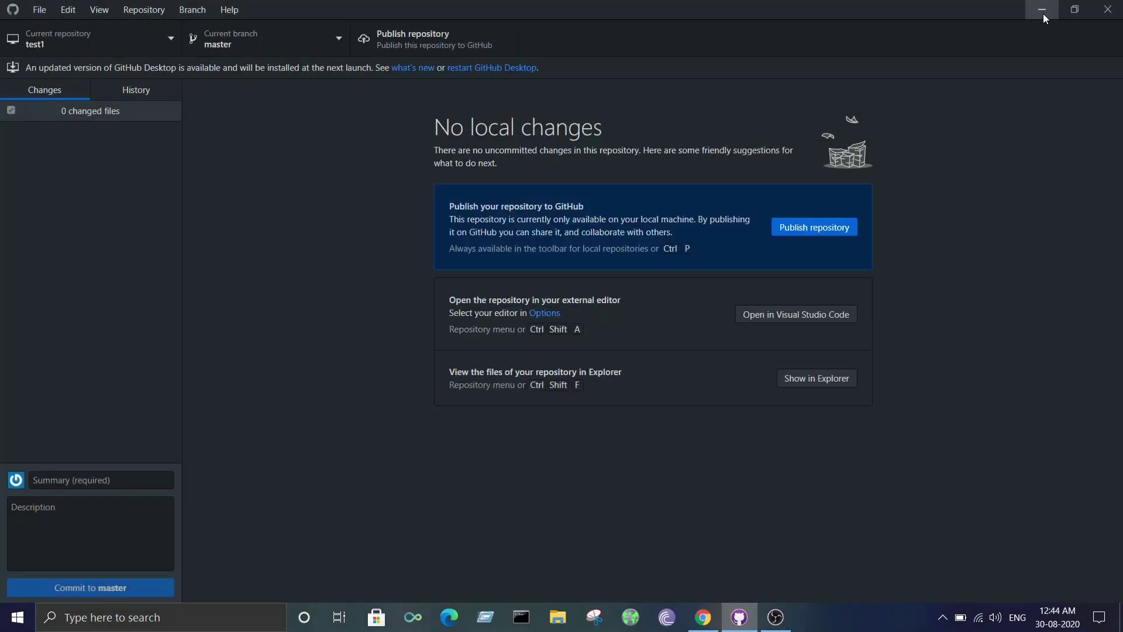
Copy index.html and style.css from the css effects folder into D:\ACM NEW\test1
left_click(1044, 13)
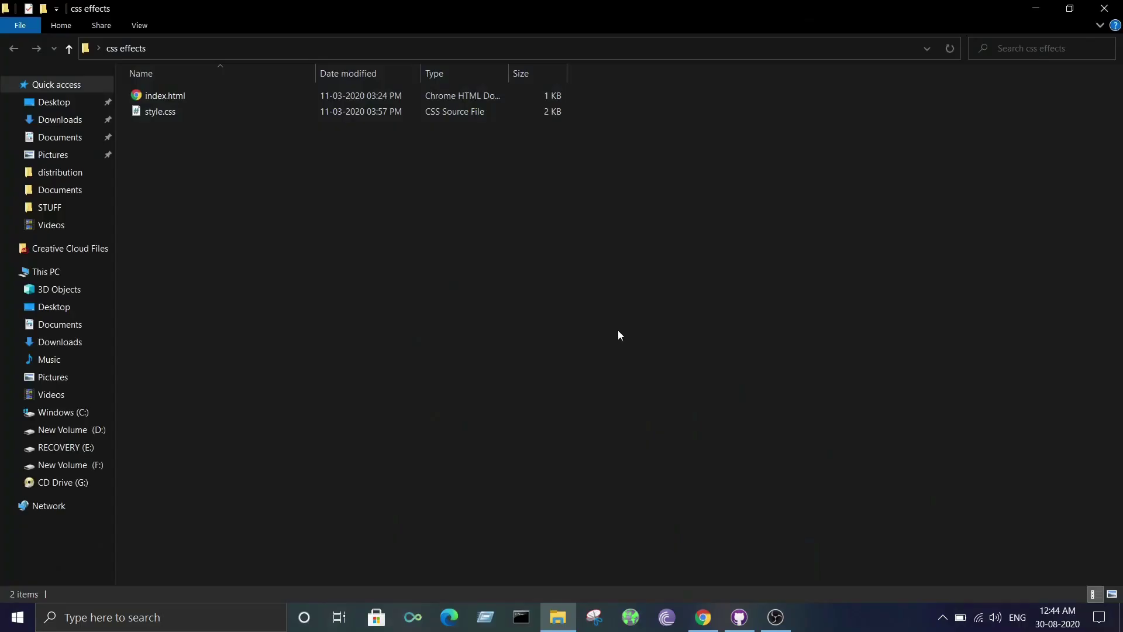
left_click_drag(178, 127, 172, 94)
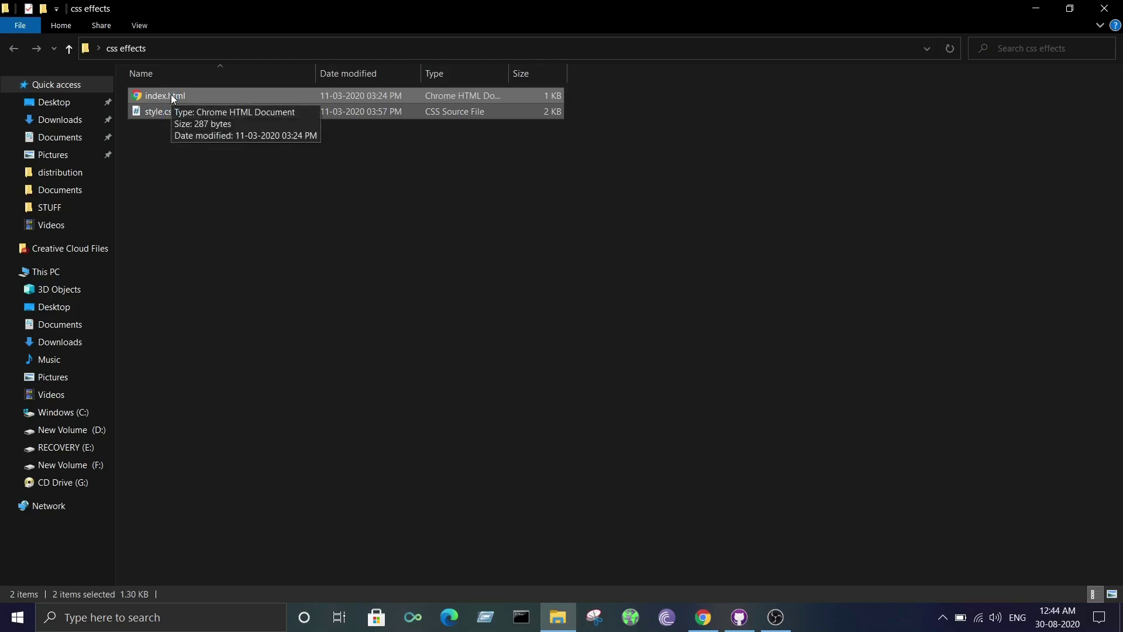
mouse_move(56, 290)
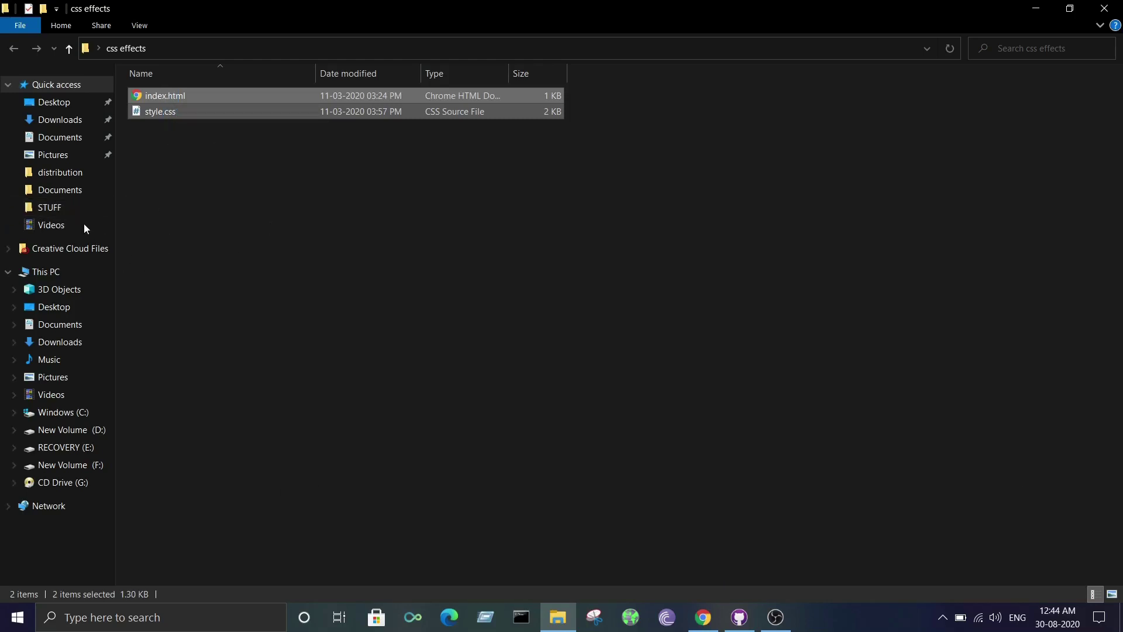
left_click(93, 430)
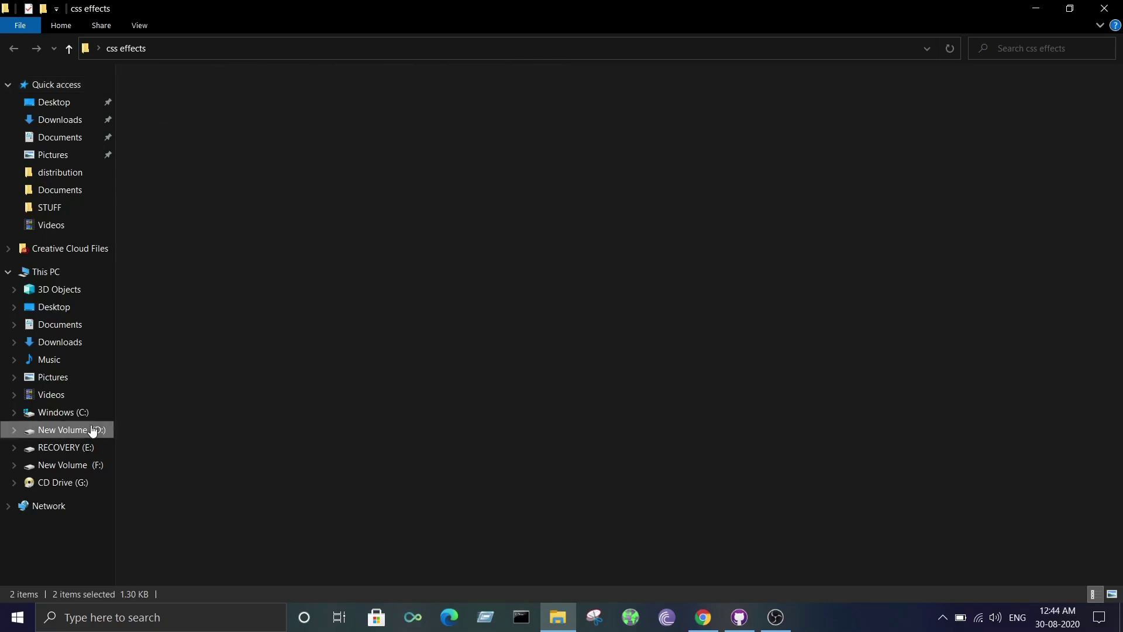
double_click(206, 113)
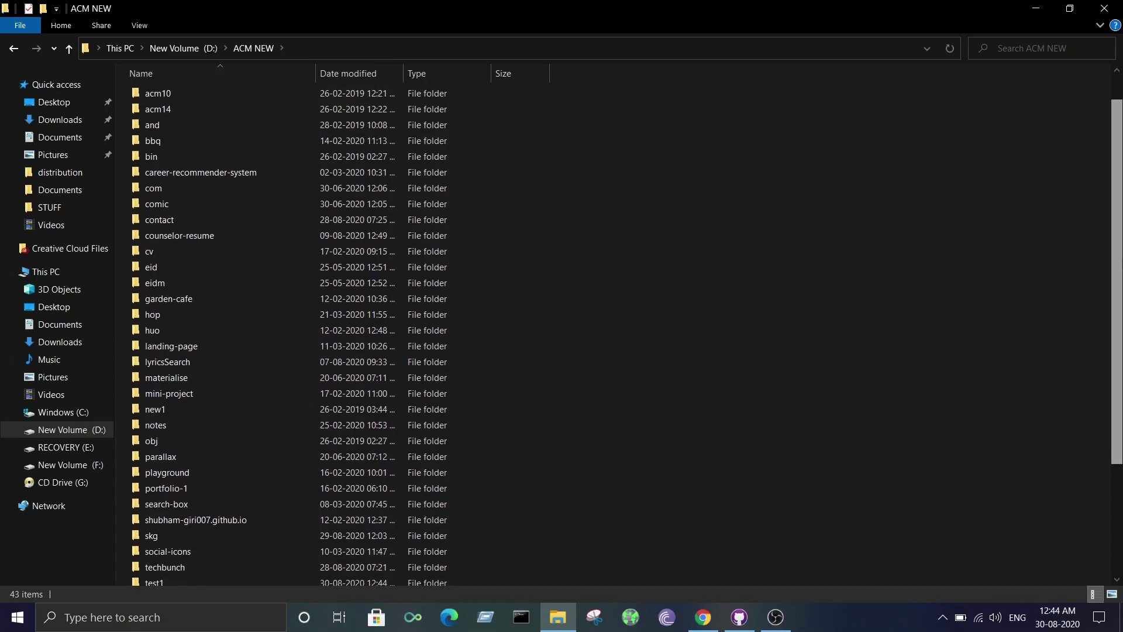
scroll(562, 333, "down", 3)
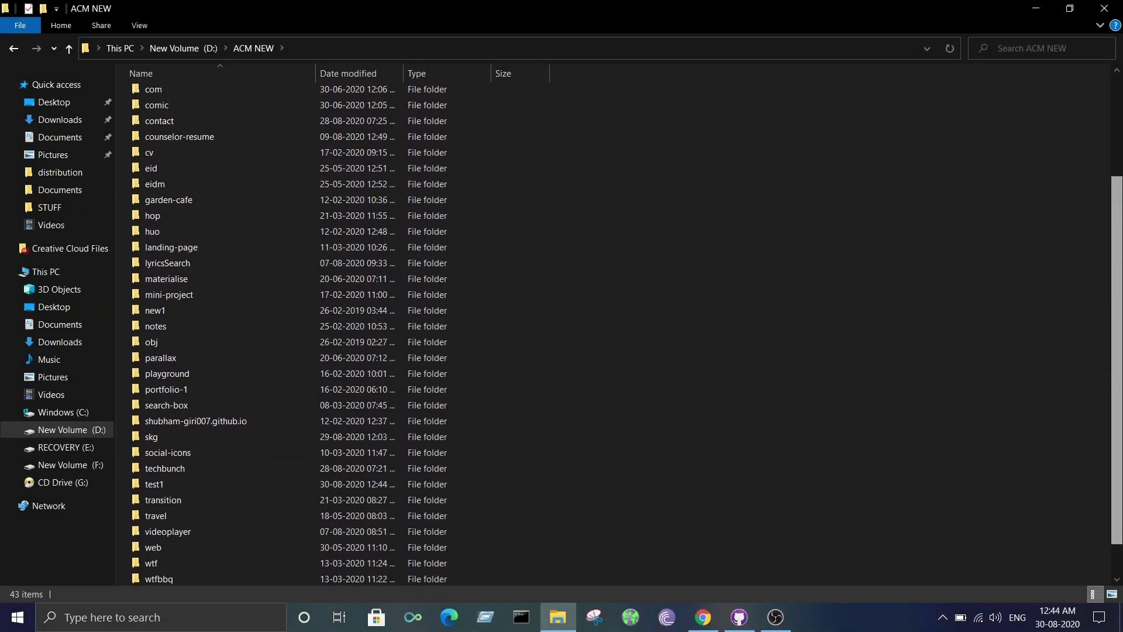
scroll(563, 333, "down", 3)
double_click(172, 440)
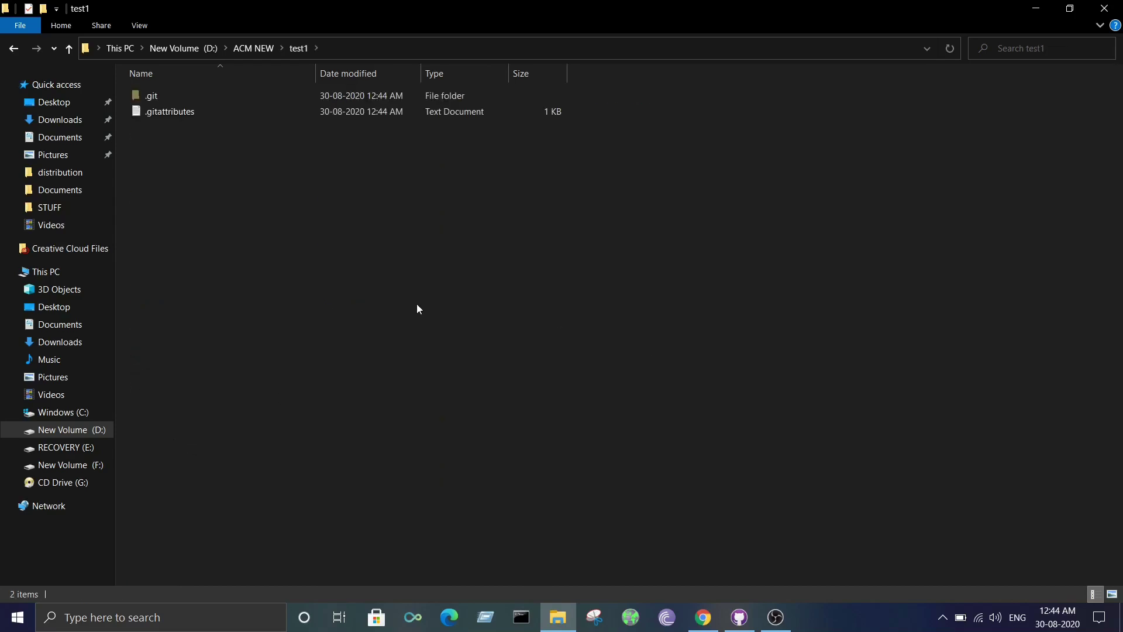
key("ctrl+v")
Close File Explorer and return to GitHub Desktop, which lists the 2 changed files
left_click(580, 279)
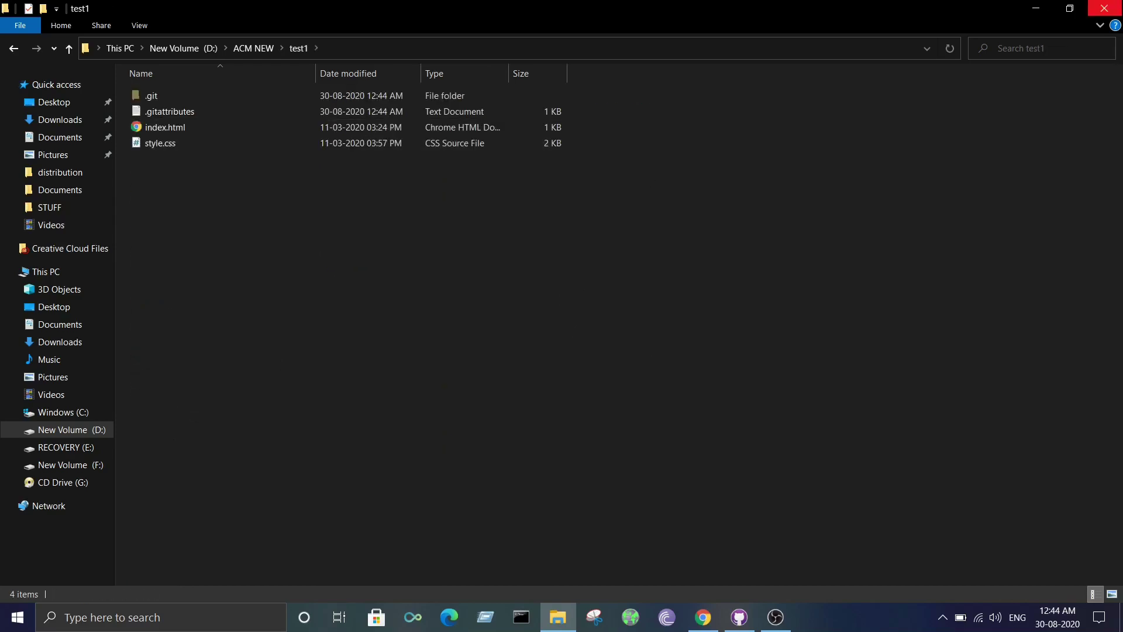
left_click(1104, 8)
left_click(739, 617)
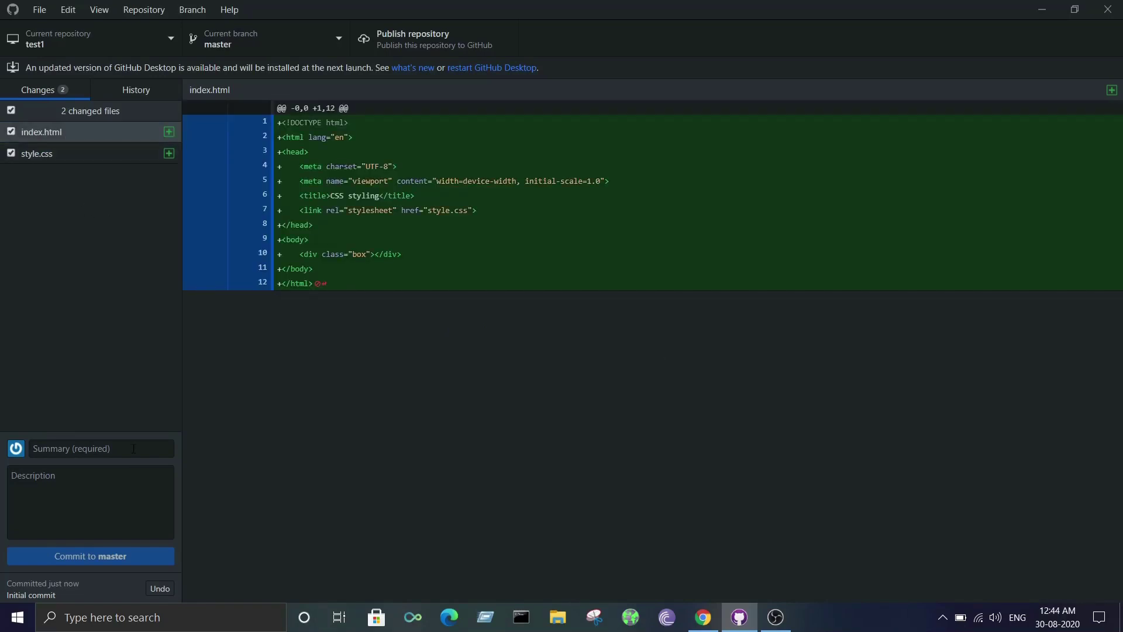
left_click(105, 449)
type("first")
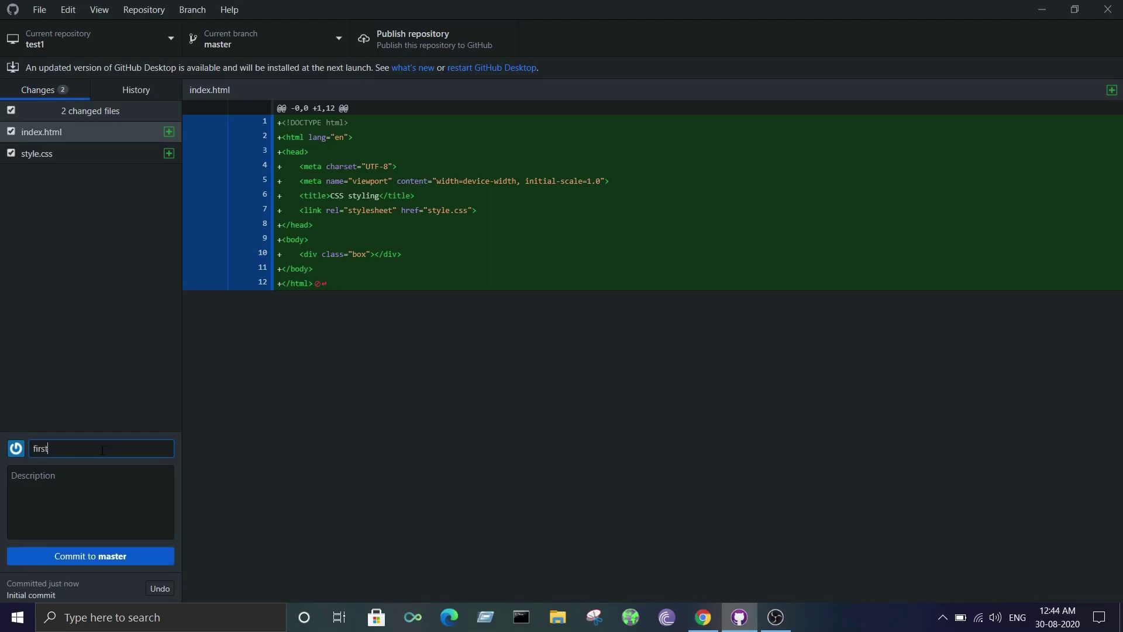
type(" commit")
Commit both files to master with summary 'first commit' and description 'sample'
left_click(69, 476)
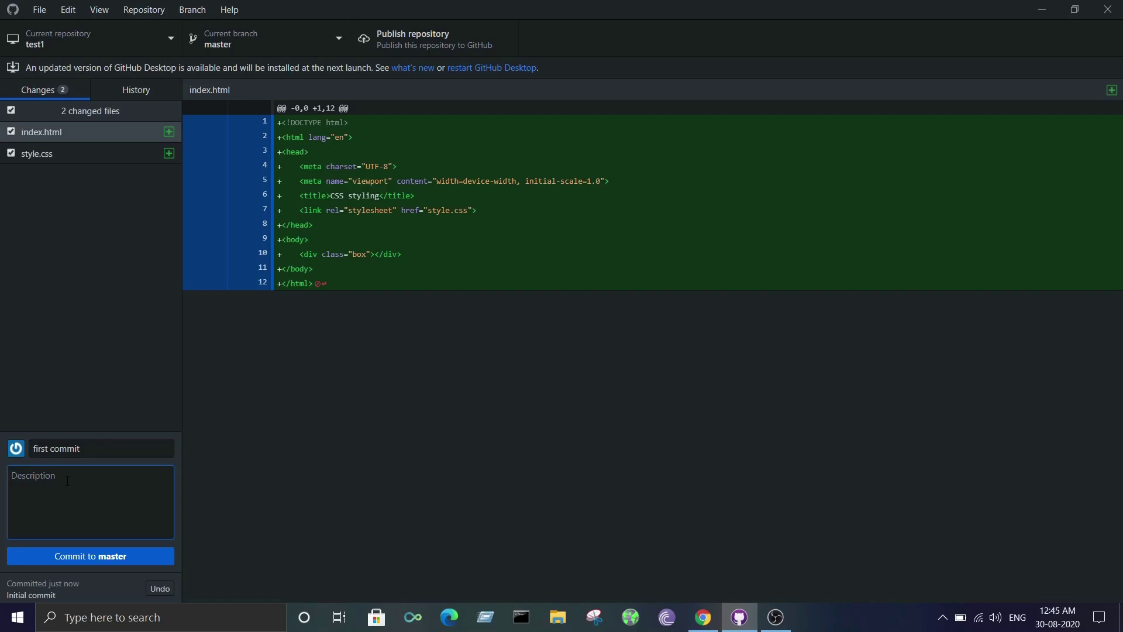
type("sample")
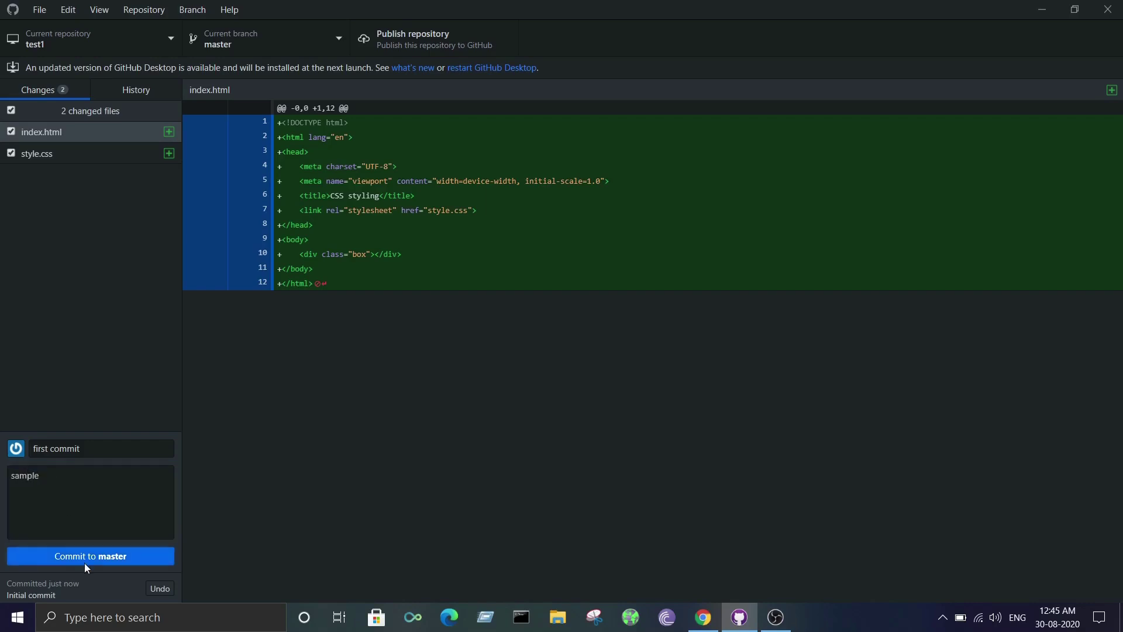
left_click(85, 556)
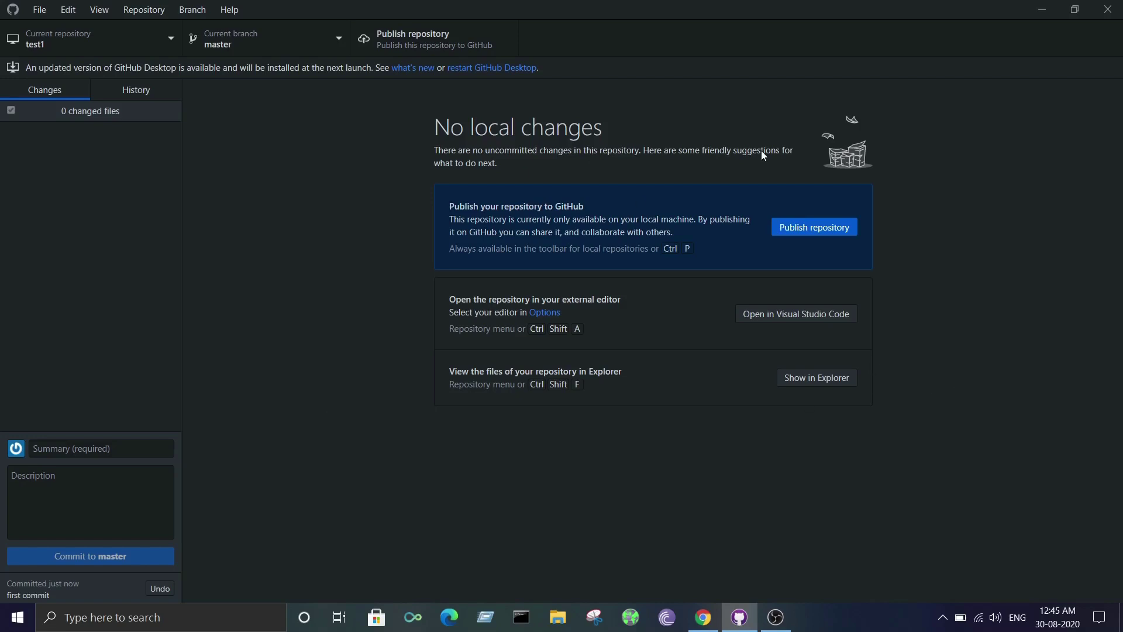
Publish test1 to GitHub as a public repository, with 'Keep this code private' unchecked
left_click(815, 227)
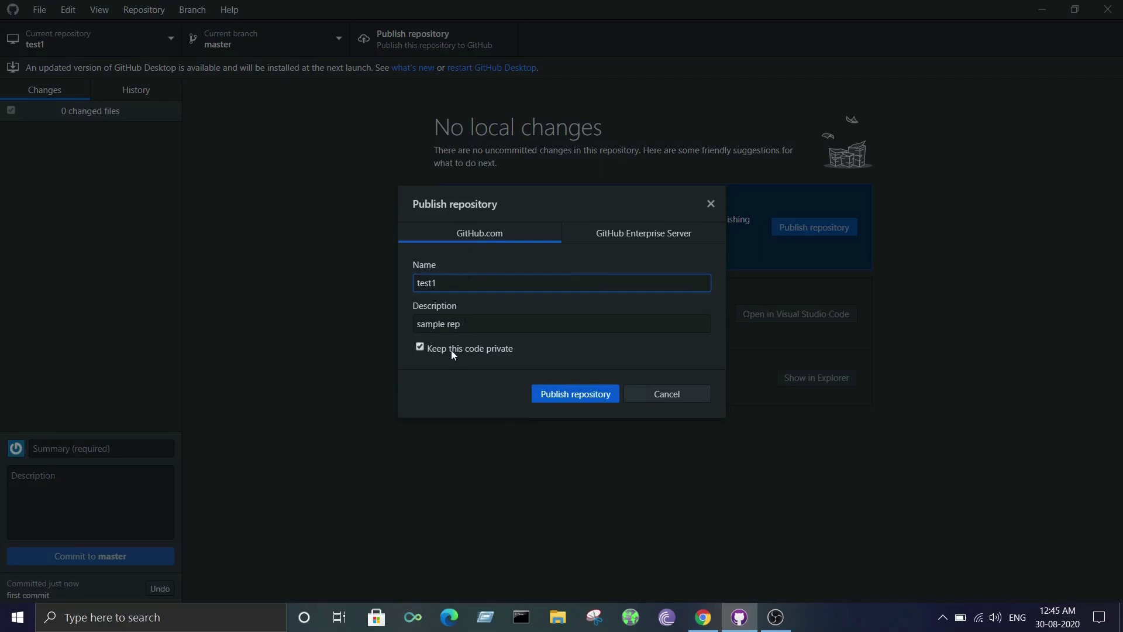
left_click(445, 351)
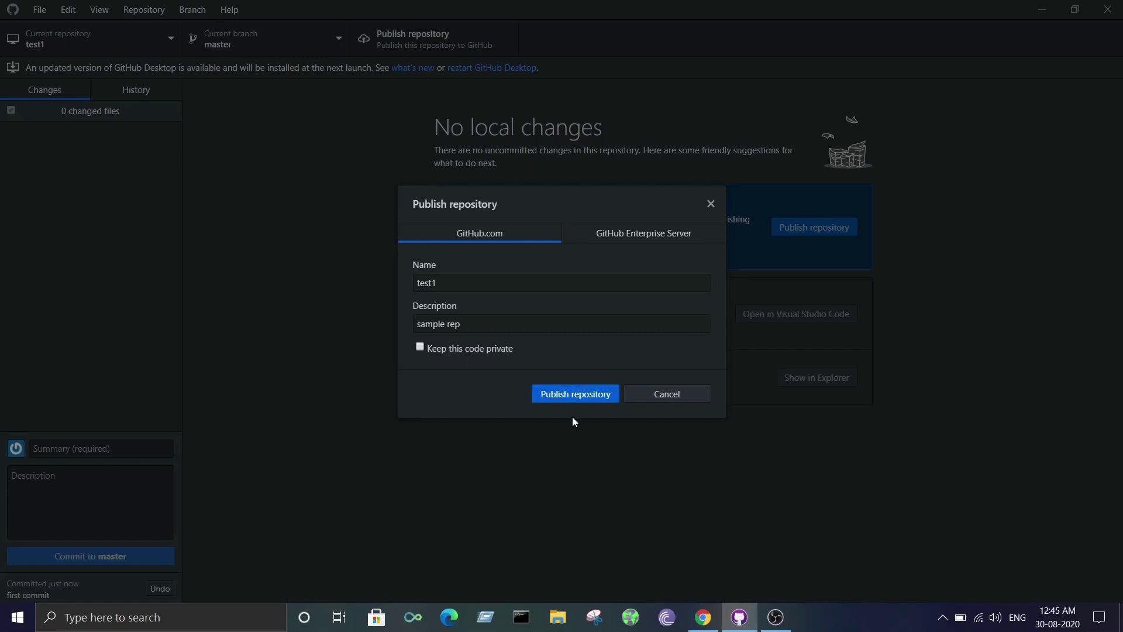
left_click(583, 397)
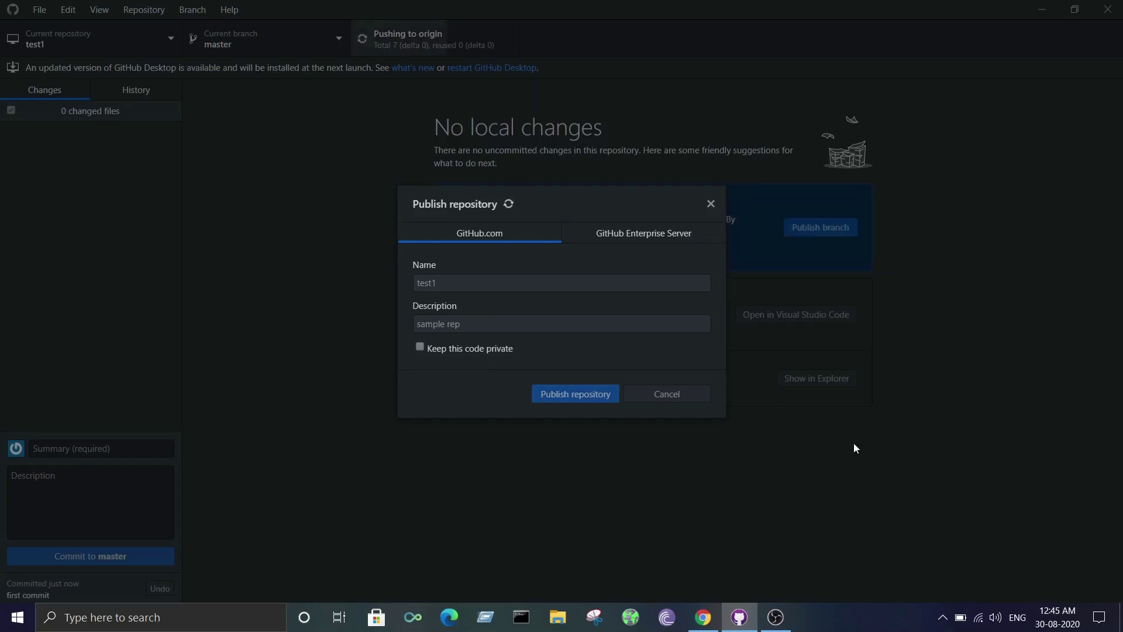
In Chrome, open test1 from Your repositories on github.com
left_click(702, 616)
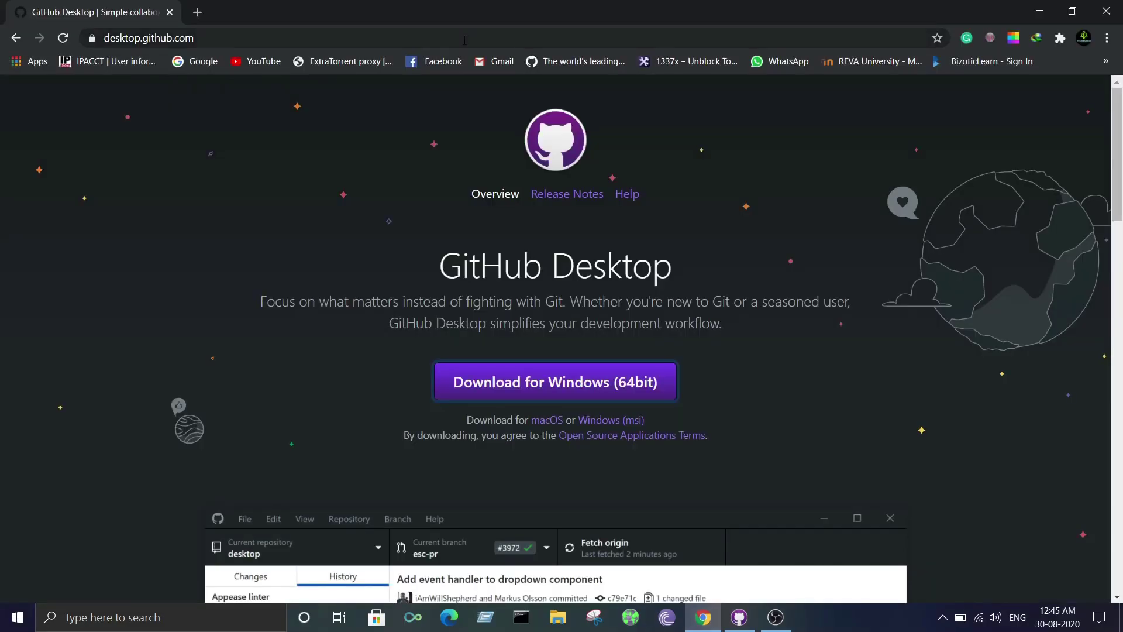
left_click(584, 61)
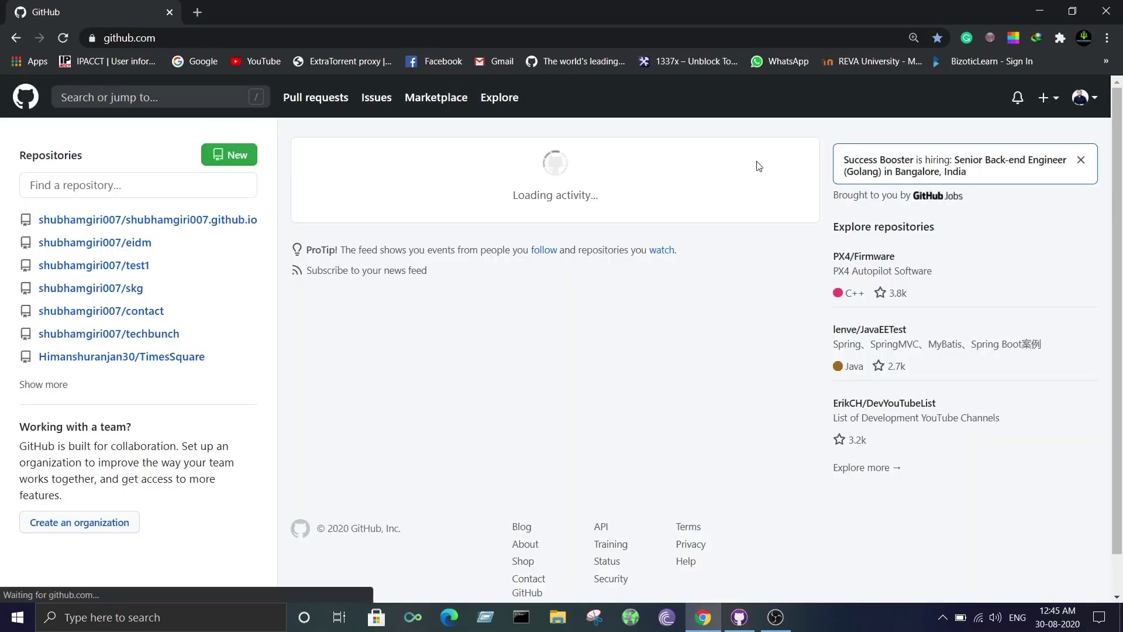
left_click(1083, 98)
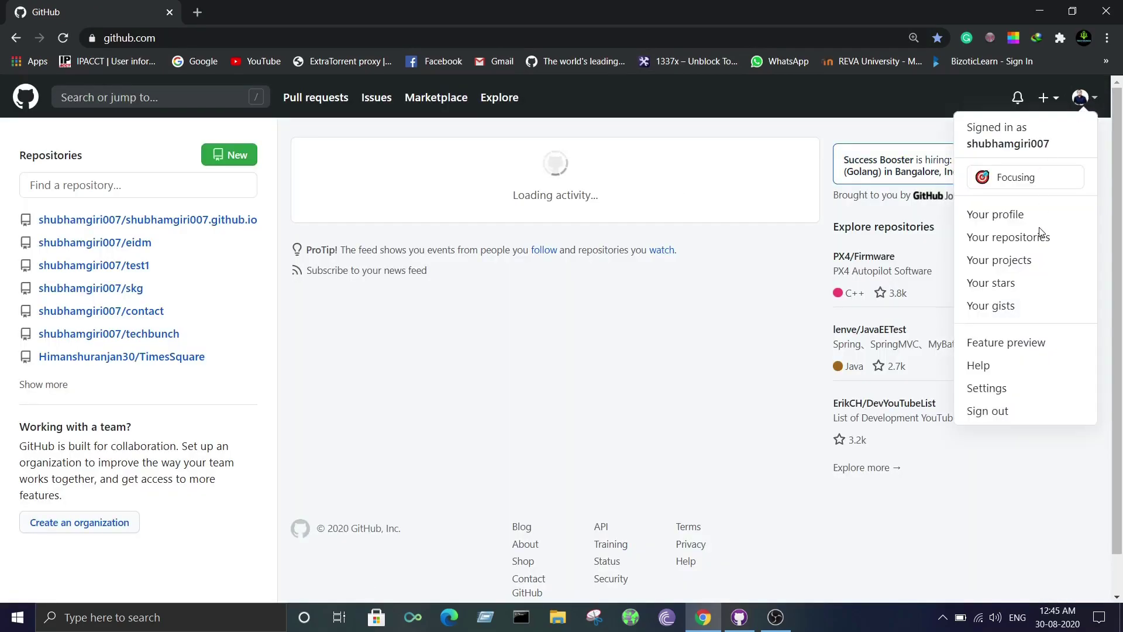
left_click(1038, 240)
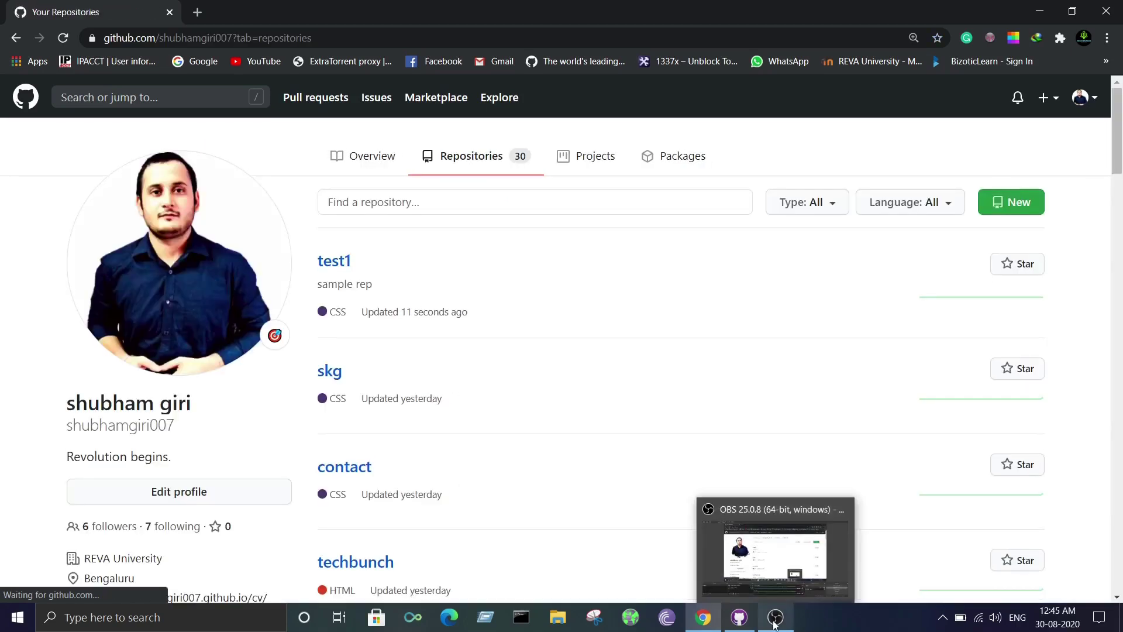
left_click(340, 263)
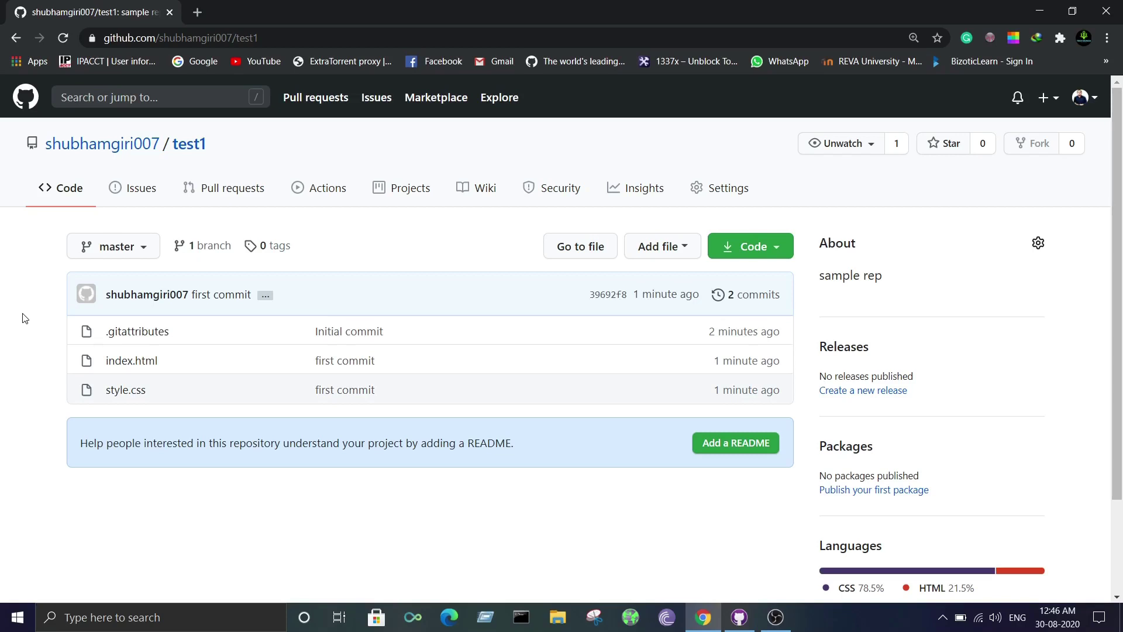
Set the GitHub Pages source for test1 to the master branch and save
left_click(723, 191)
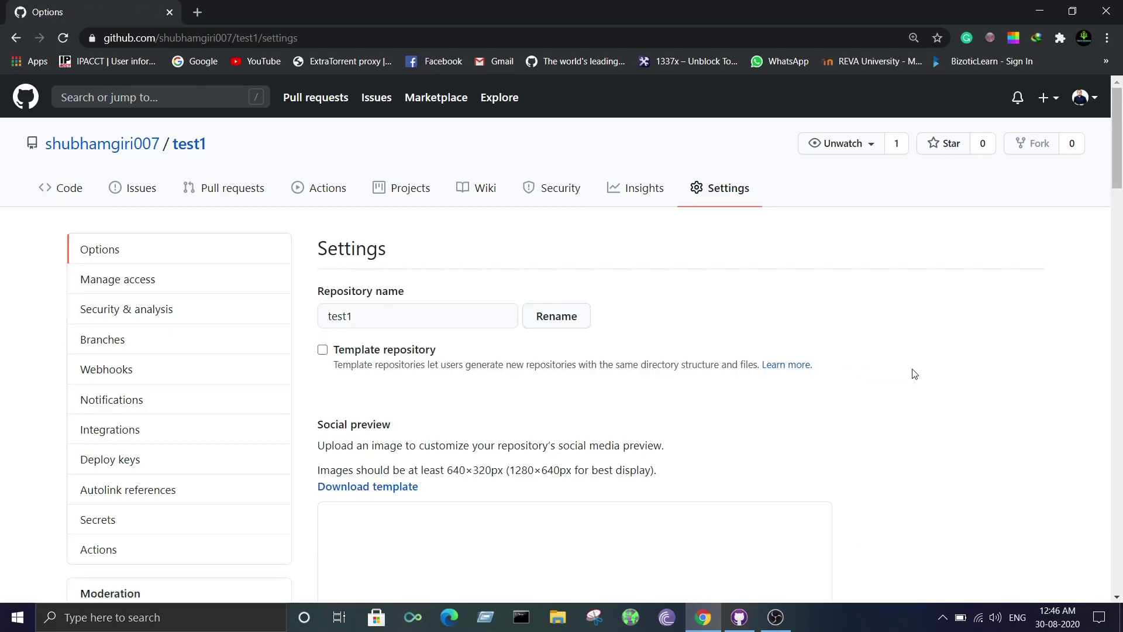
scroll(929, 373, "down", 10)
scroll(930, 373, "down", 10)
scroll(930, 372, "up", 5)
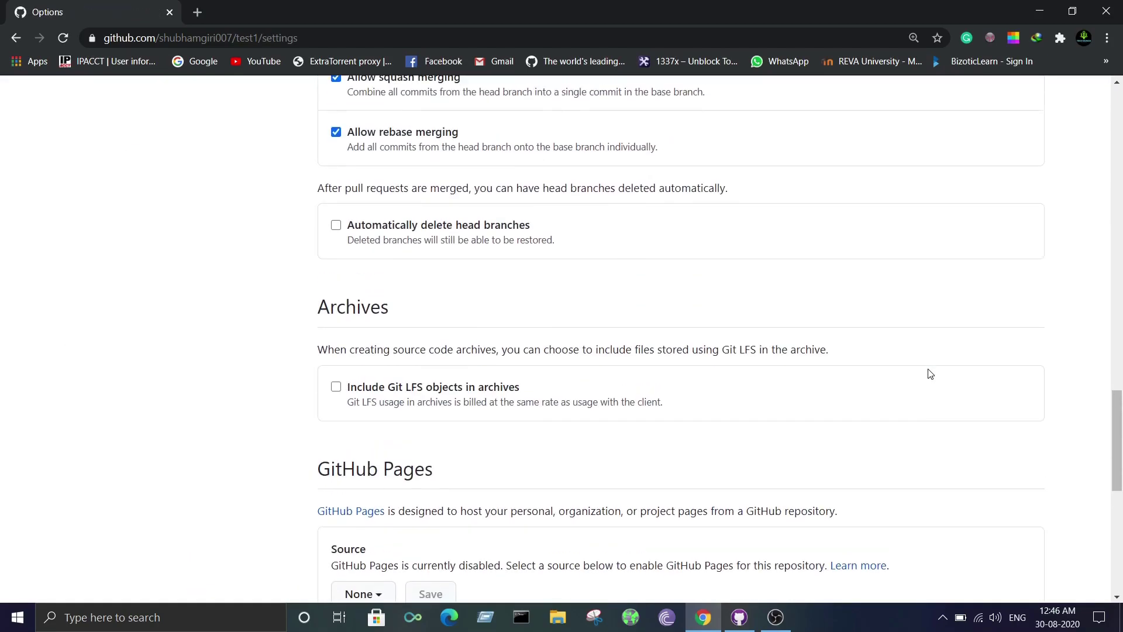
scroll(930, 374, "down", 1)
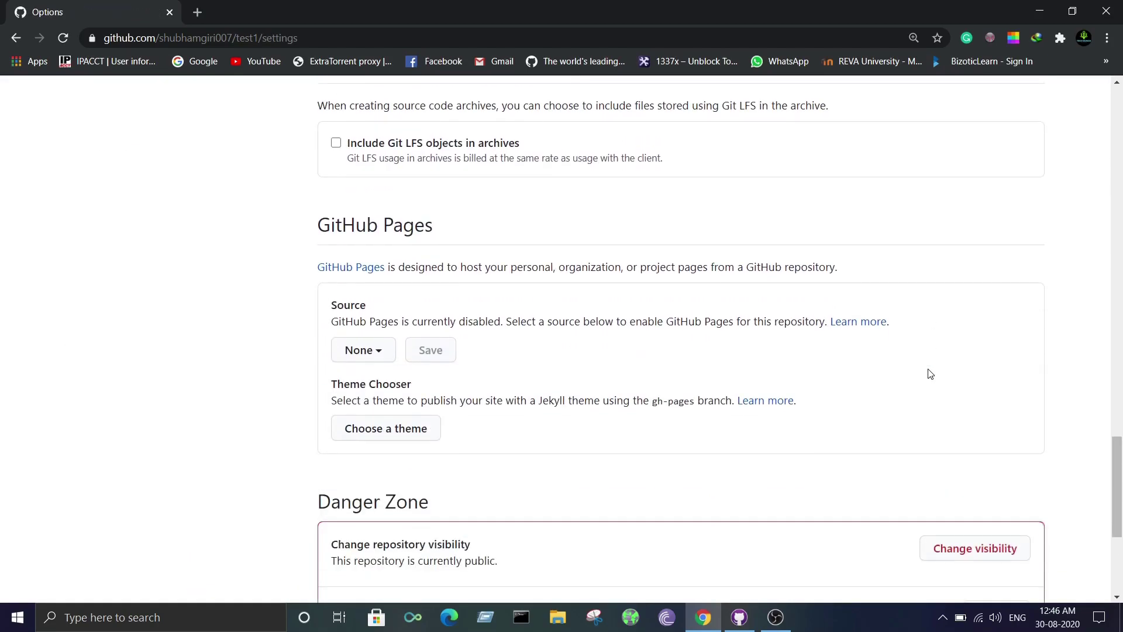
left_click(375, 353)
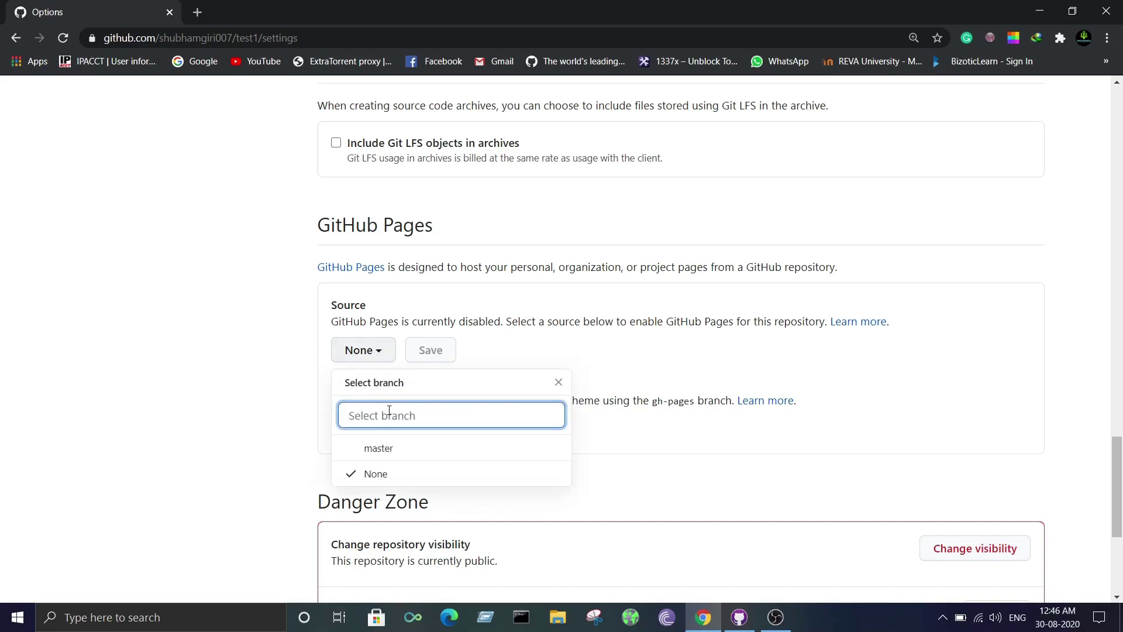
left_click(396, 449)
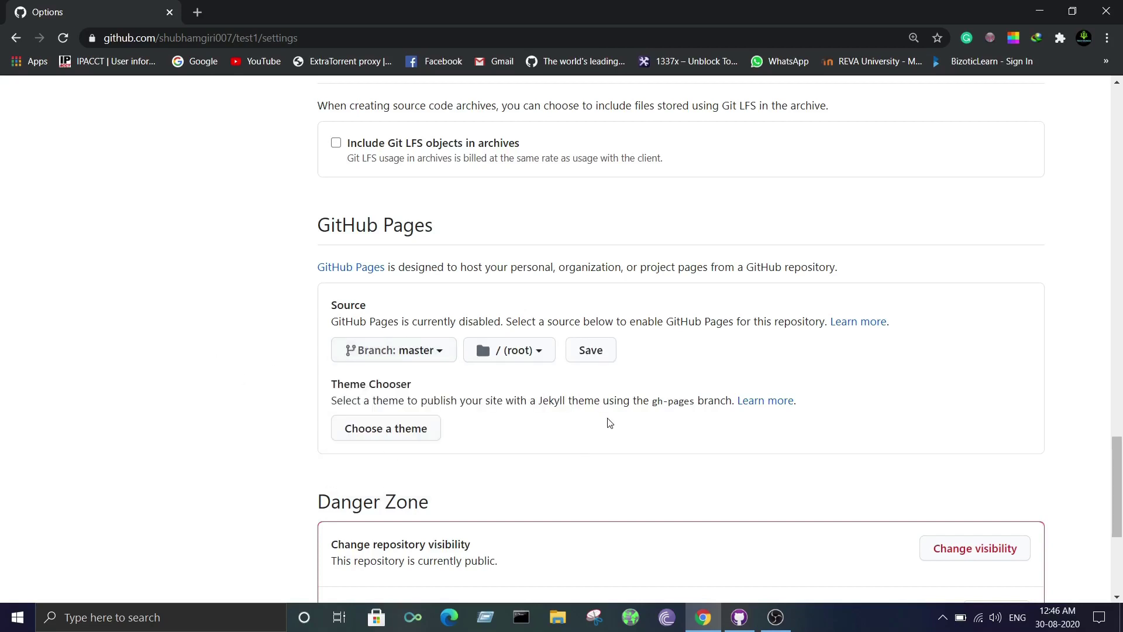
left_click(591, 350)
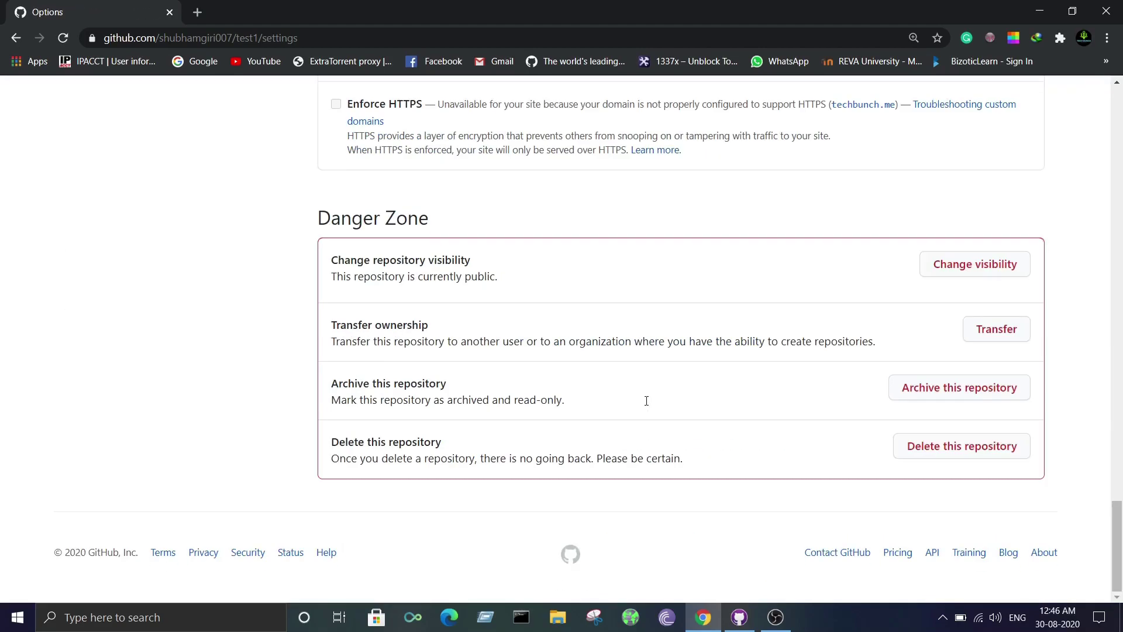
scroll(646, 401, "up", 4)
scroll(614, 369, "up", 3)
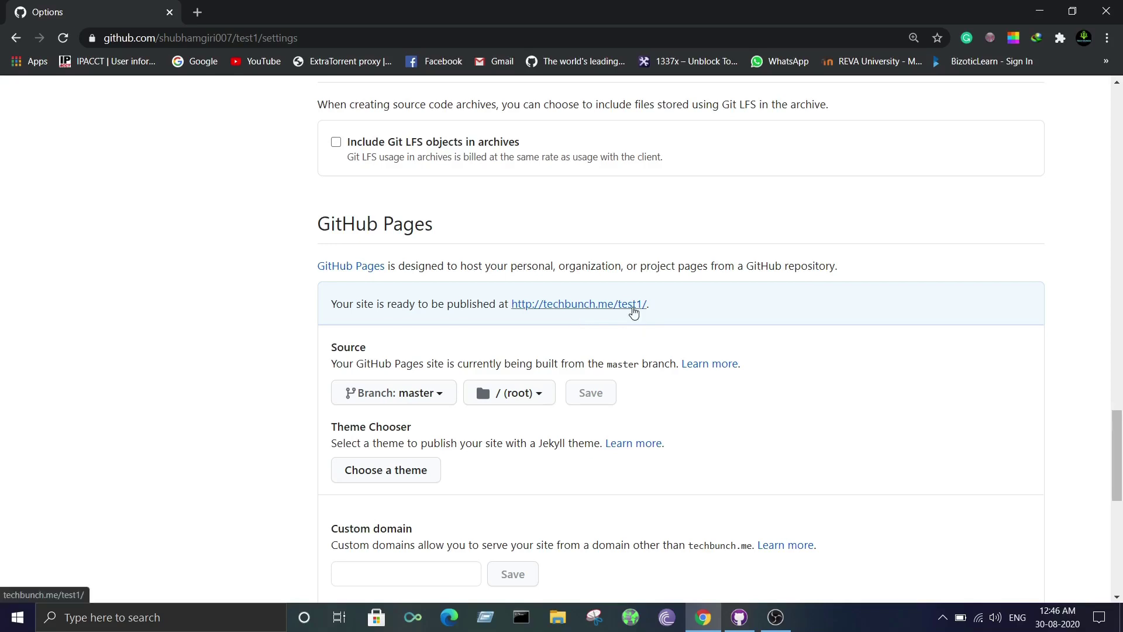
Reload the test1 settings to confirm the site is published at techbunch.me/test1
left_click(62, 37)
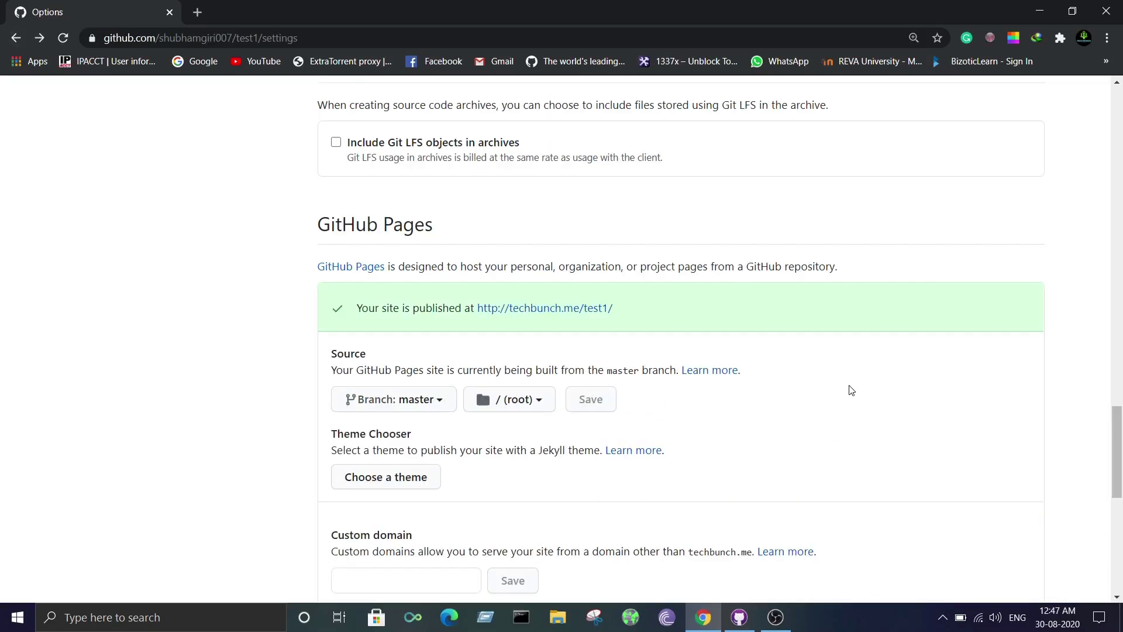
Review the Pages settings in Chrome, then bring GitHub Desktop back in front
left_click(739, 617)
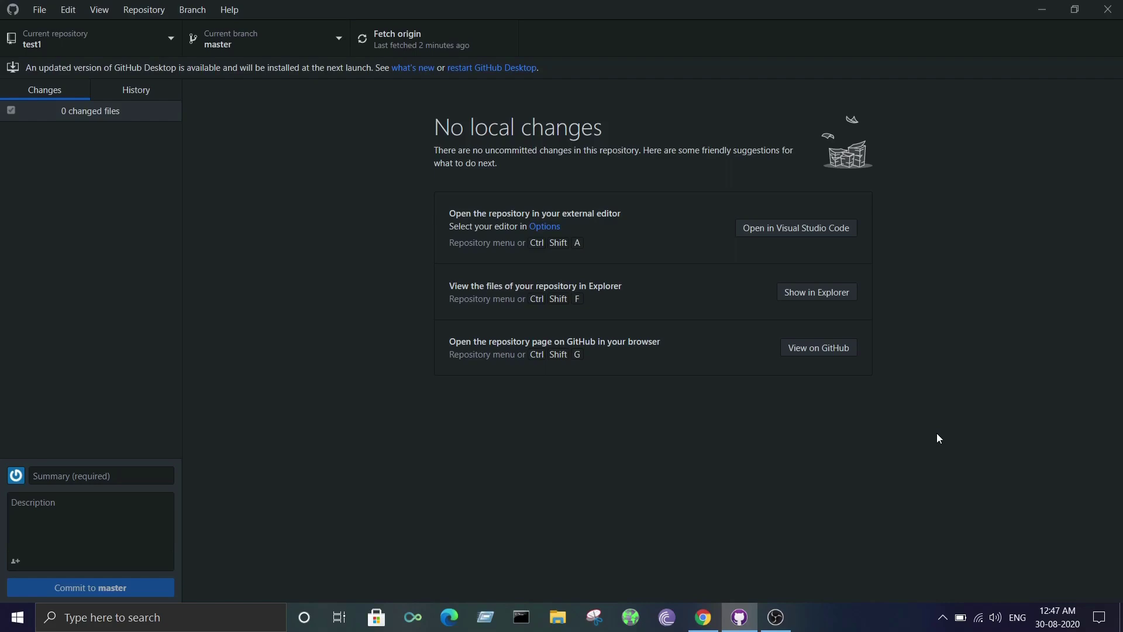
key("alt+Tab")
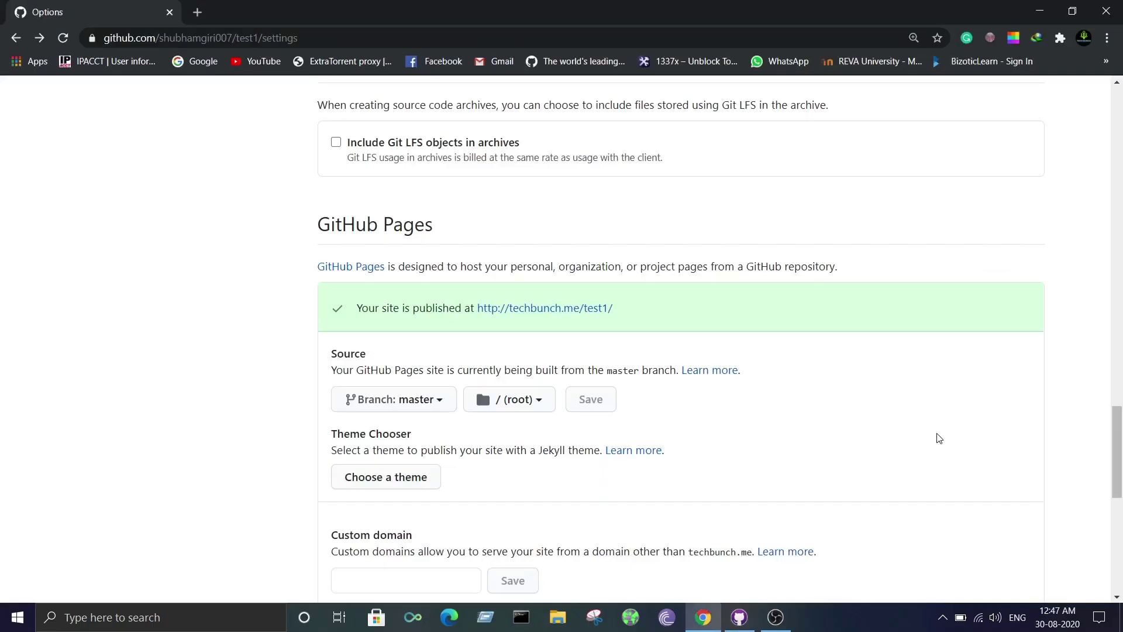
scroll(938, 438, "up", 3)
scroll(938, 438, "up", 2)
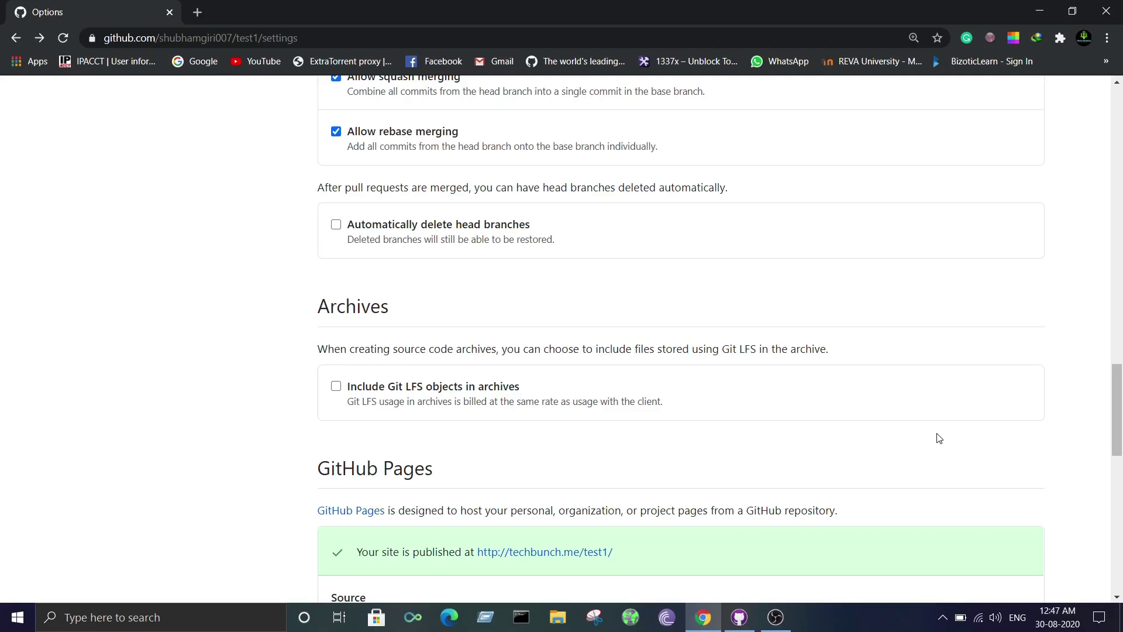
scroll(939, 438, "up", 4)
scroll(938, 437, "up", 4)
scroll(937, 438, "up", 4)
scroll(938, 438, "up", 4)
scroll(938, 437, "down", 3)
scroll(938, 439, "down", 6)
scroll(938, 438, "up", 1)
scroll(938, 438, "down", 3)
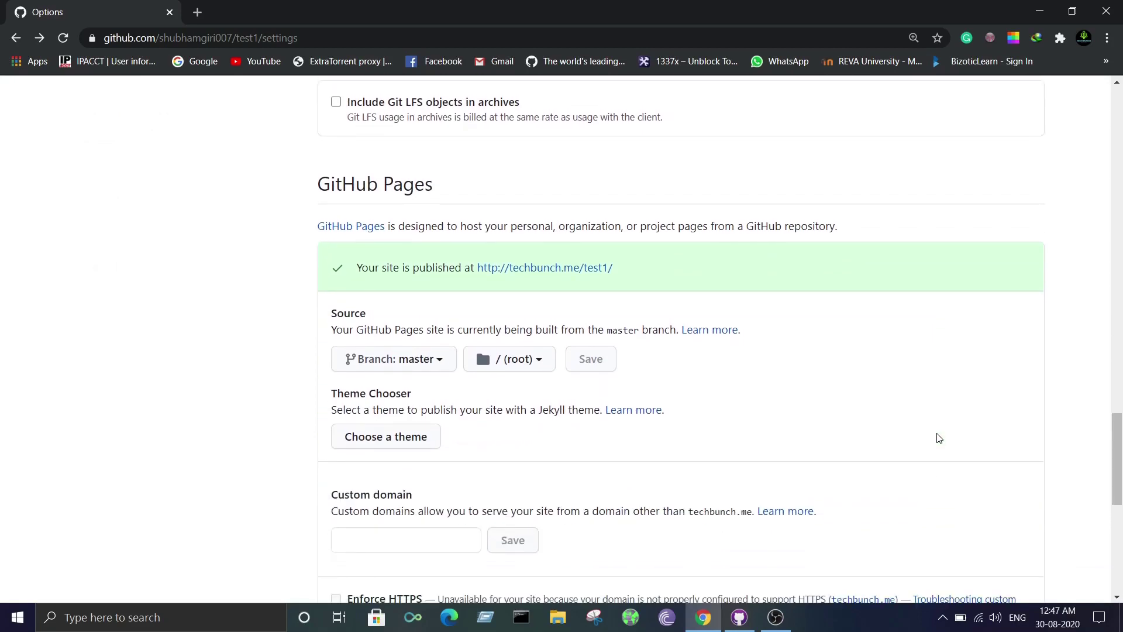
key("alt+Tab")
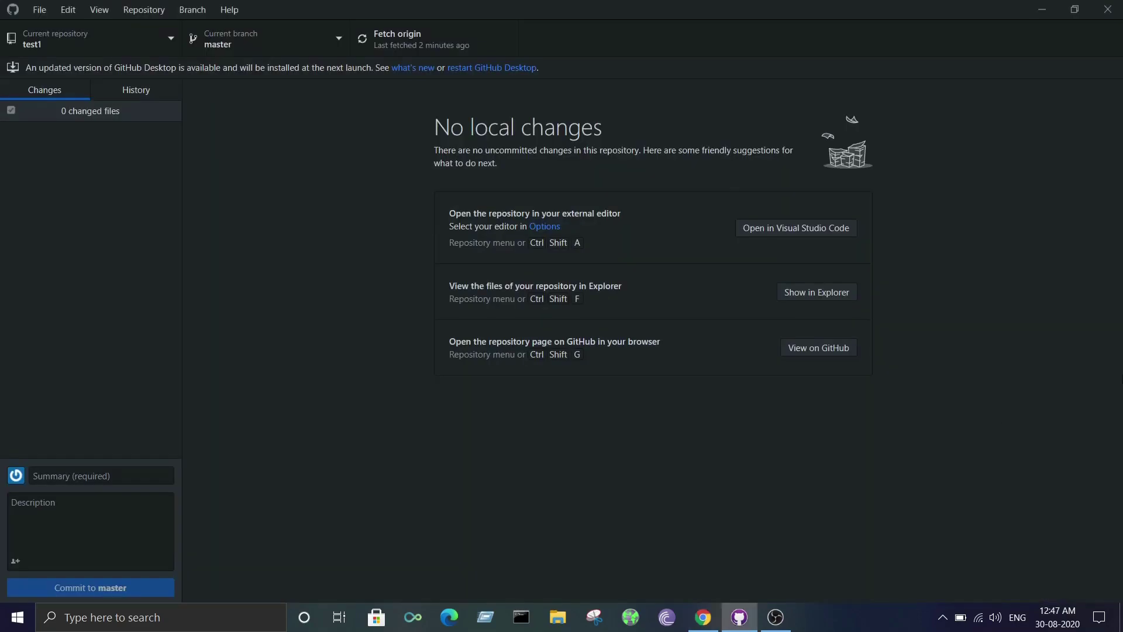